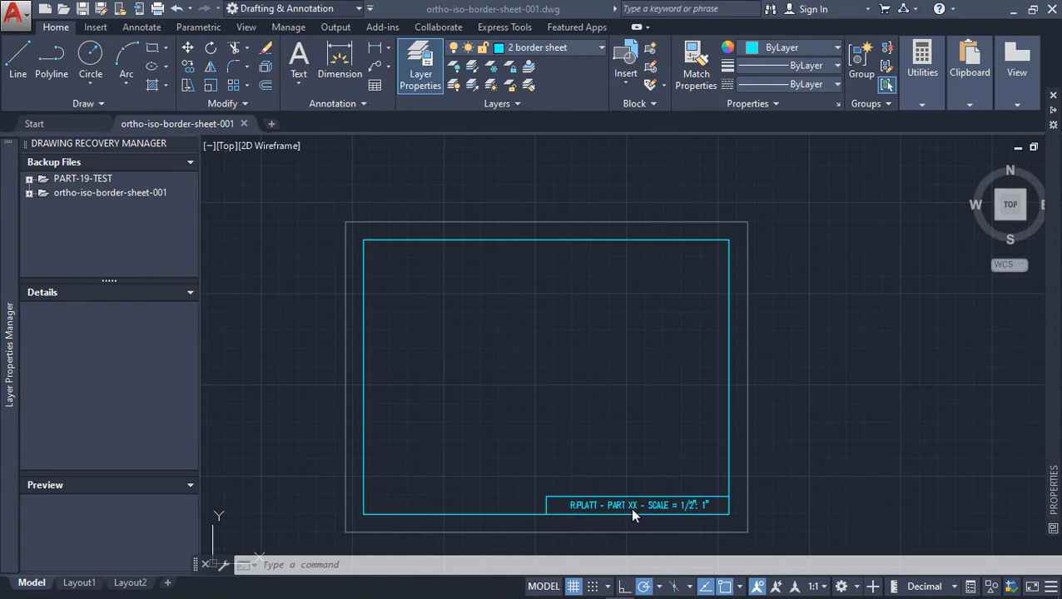
Step: Save the border sheet drawing under the new file name PART-20-ORTHO-ISO-001.dwg in the ORTHO ISO PARTS folder
scroll(634, 508, "up", 8)
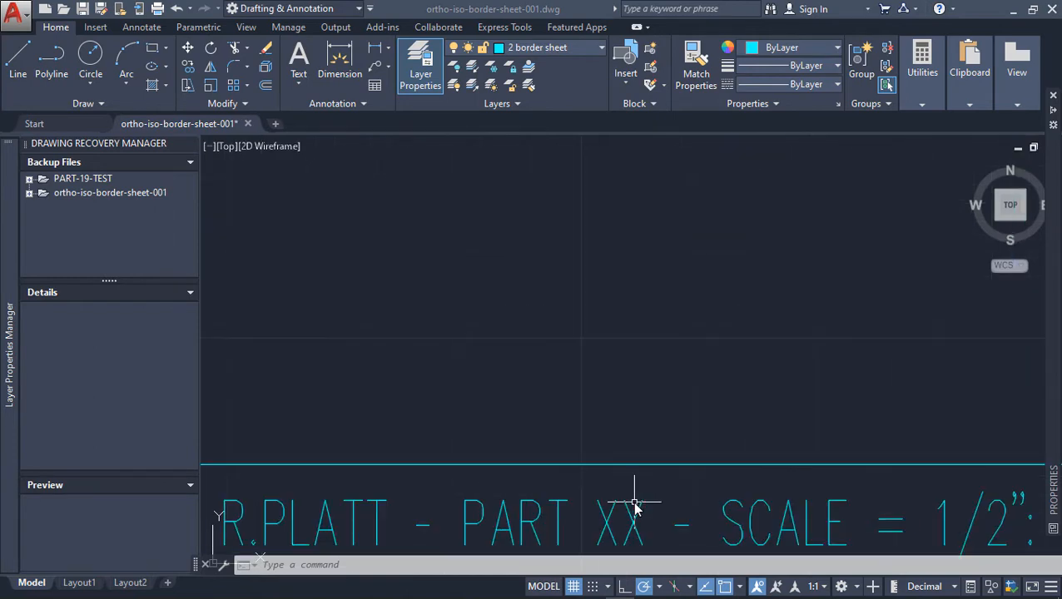
scroll(635, 509, "down", 4)
scroll(635, 508, "up", 2)
key("alt")
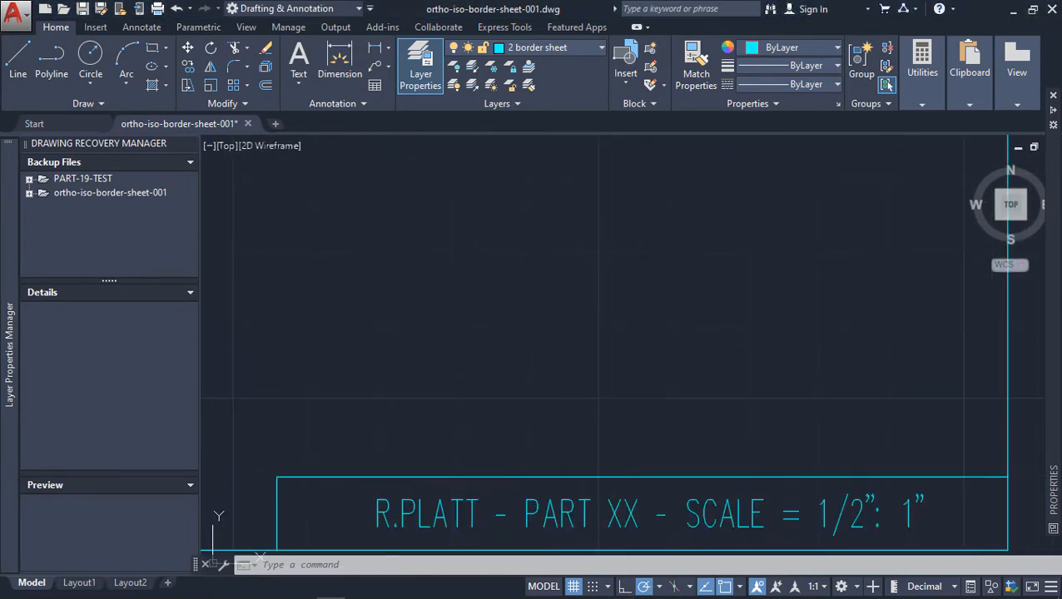
middle_click_drag(648, 469, 682, 310)
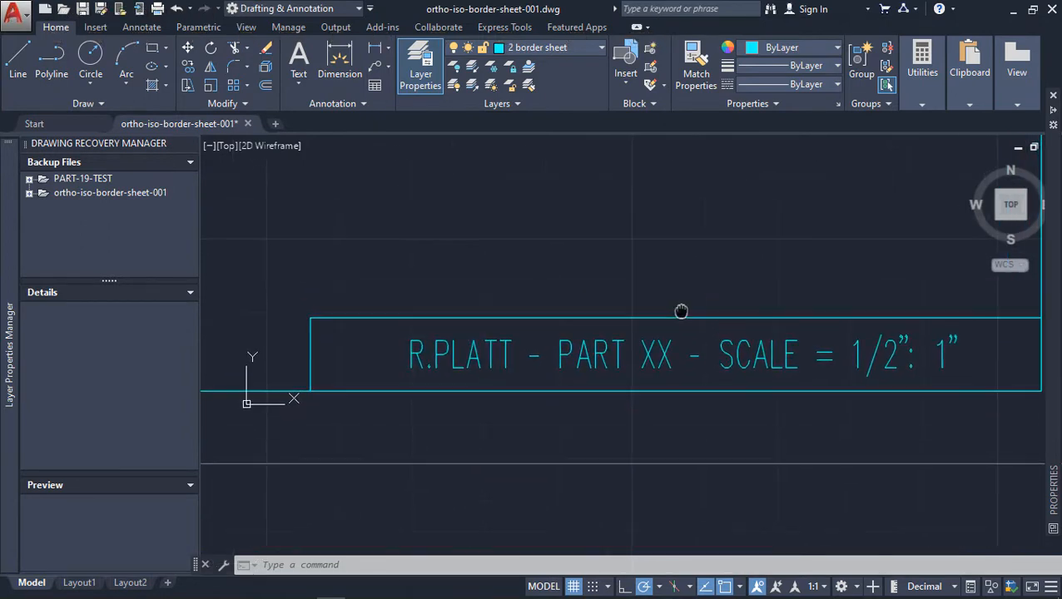
left_click(101, 10)
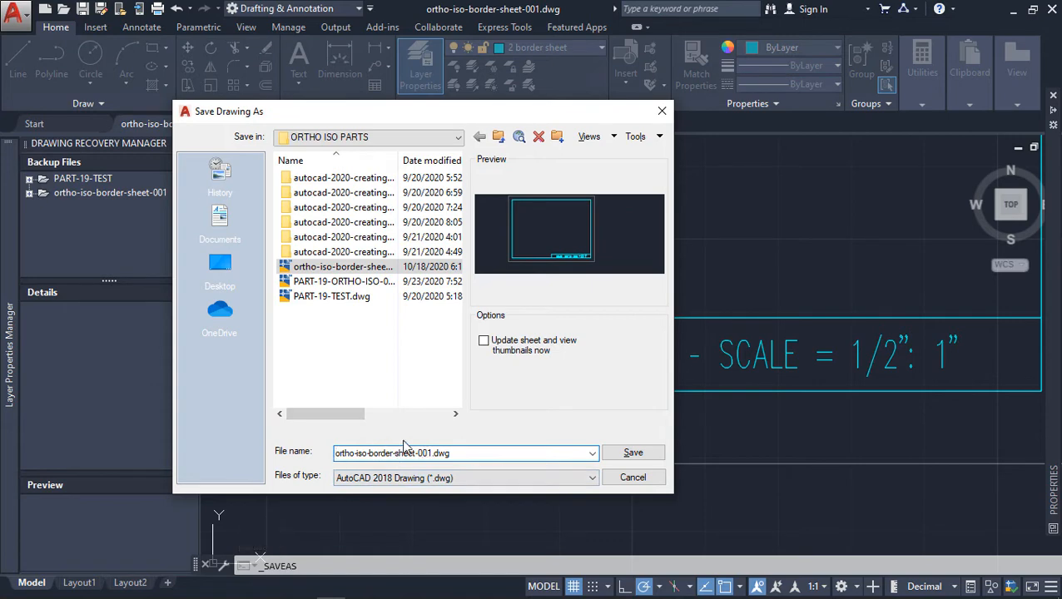
left_click(339, 281)
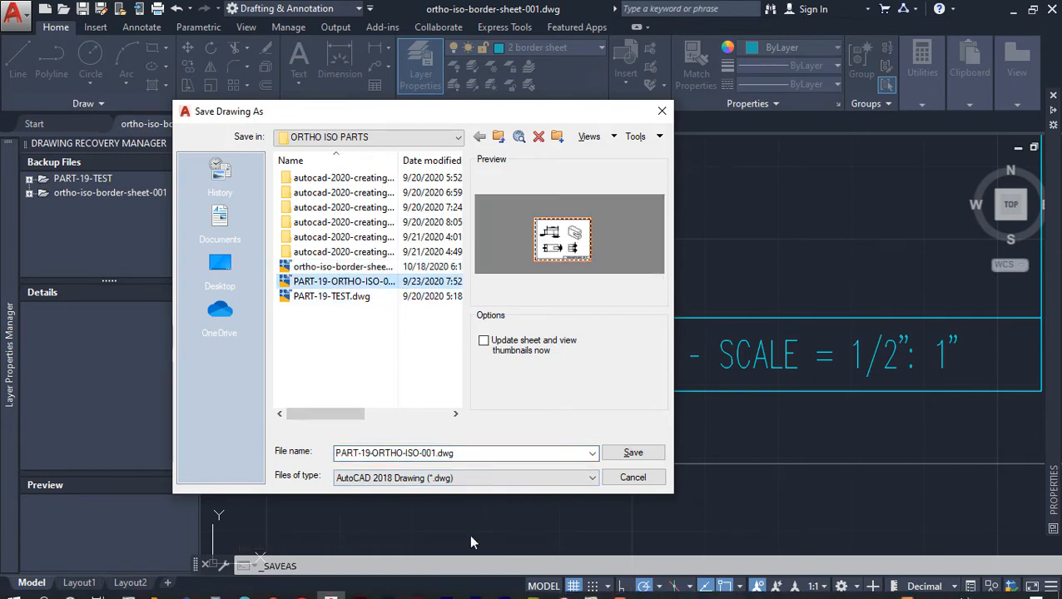
double_click(364, 449)
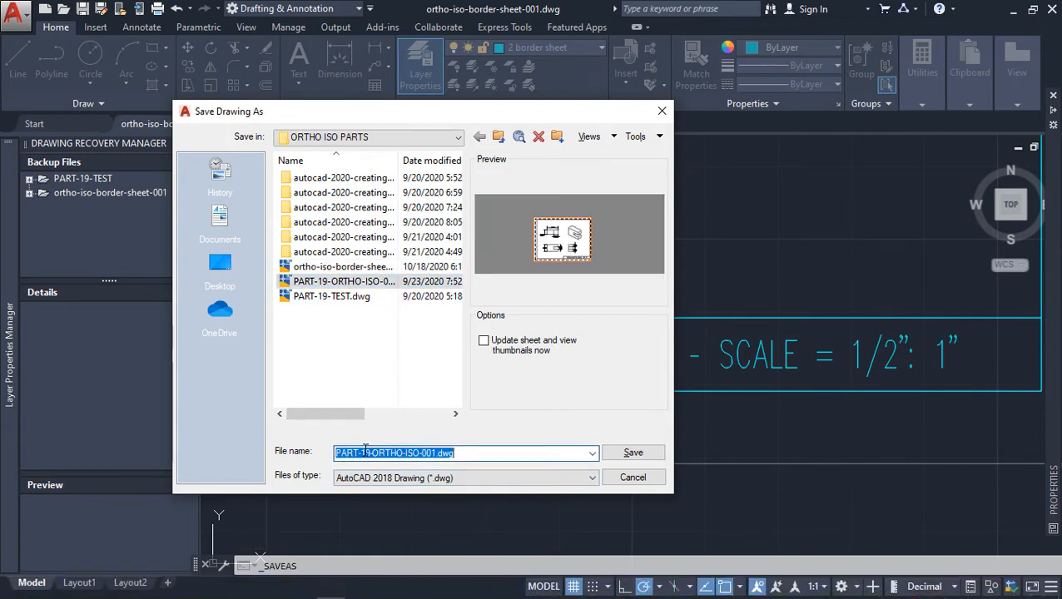
left_click_drag(362, 452, 366, 451)
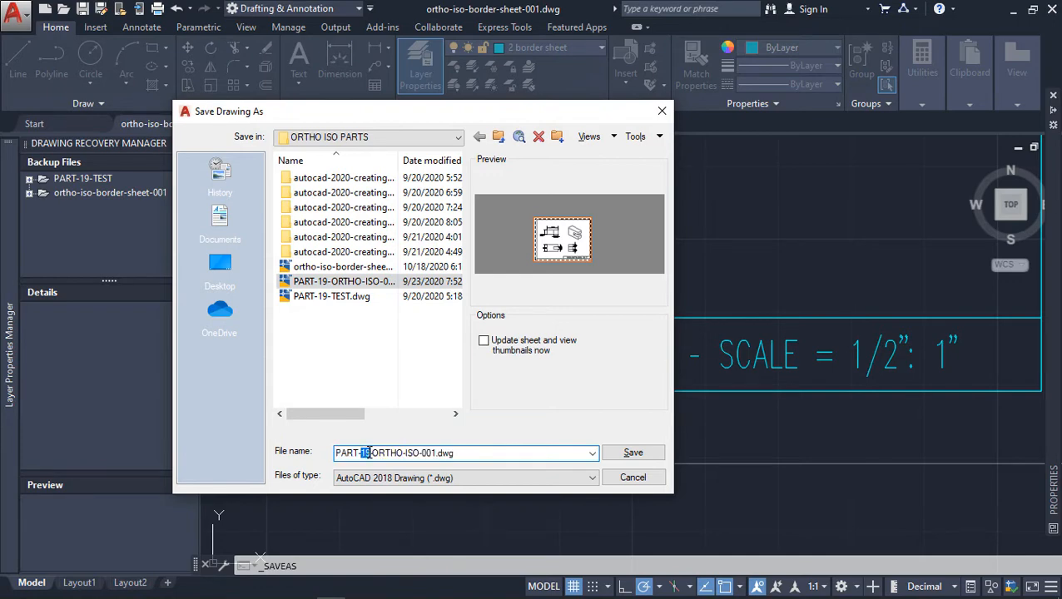
type("20")
key("Return")
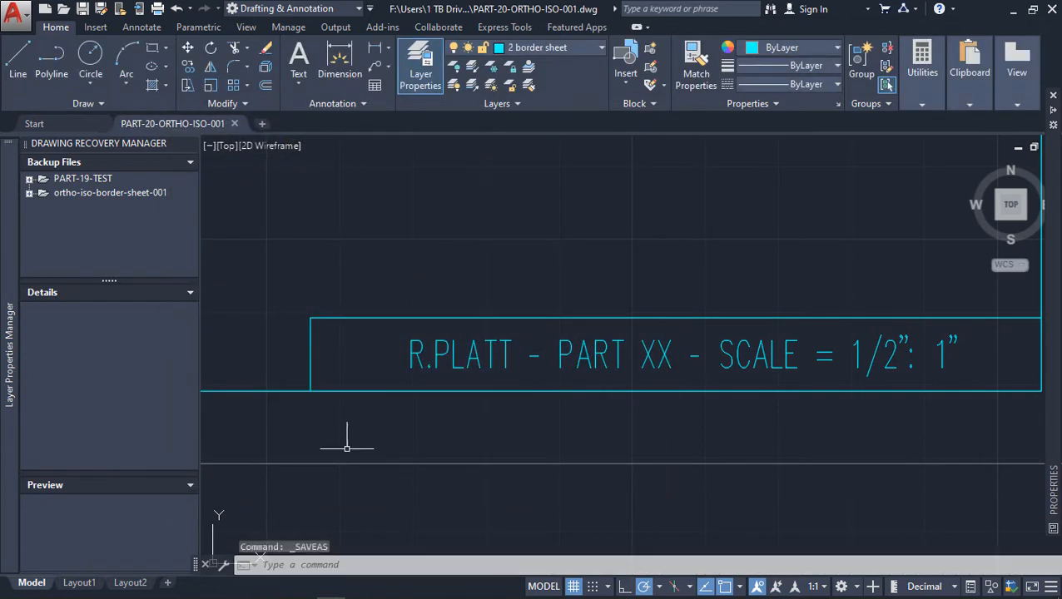
Step: Lock and unlock the 2 border sheet layer, and choose it as the current layer
mouse_move(146, 125)
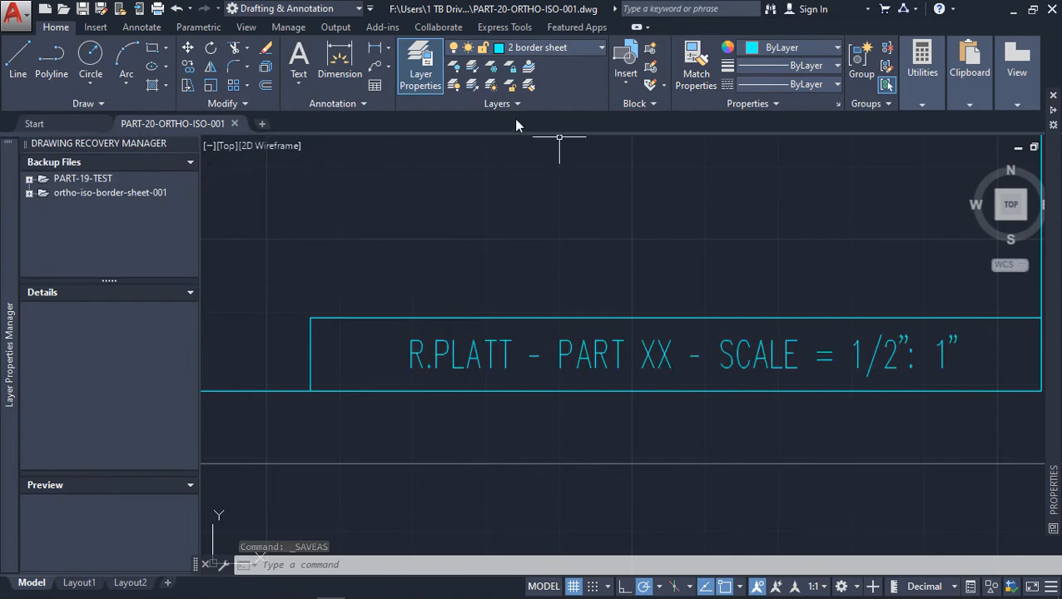
left_click(532, 48)
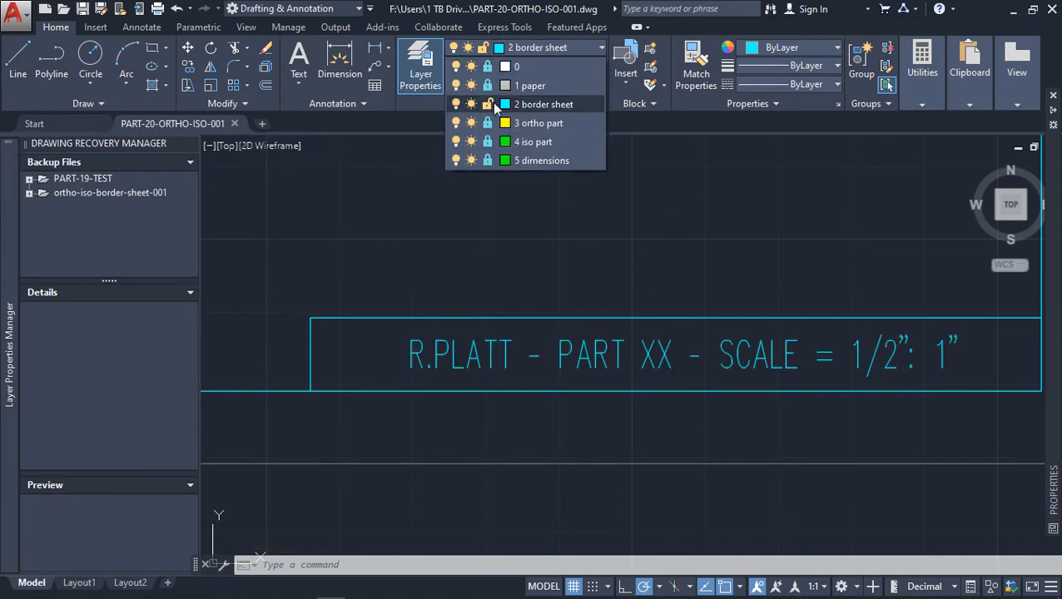
left_click(487, 103)
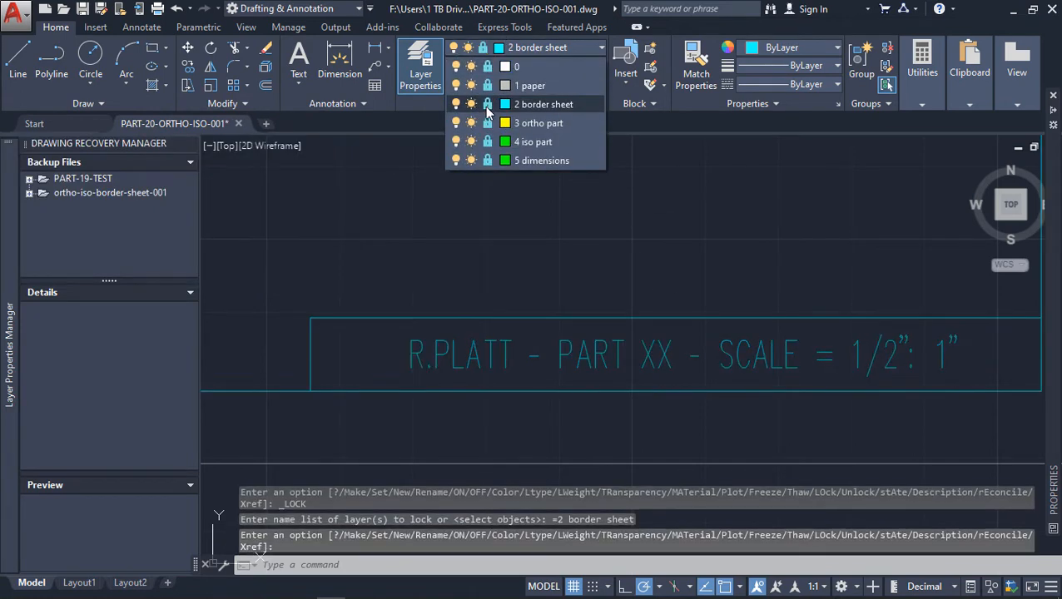
left_click(489, 104)
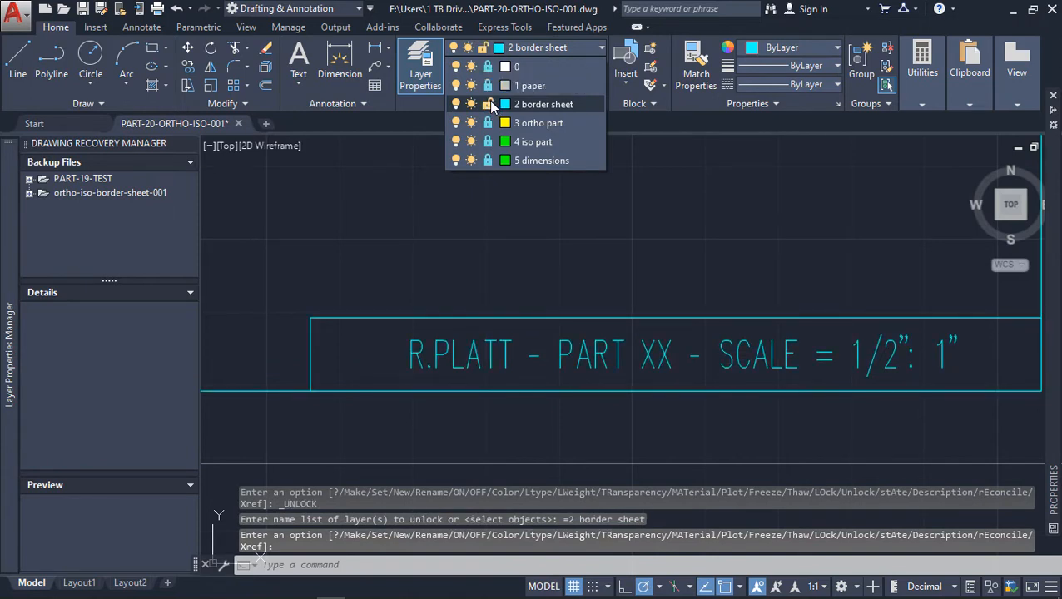
left_click(545, 105)
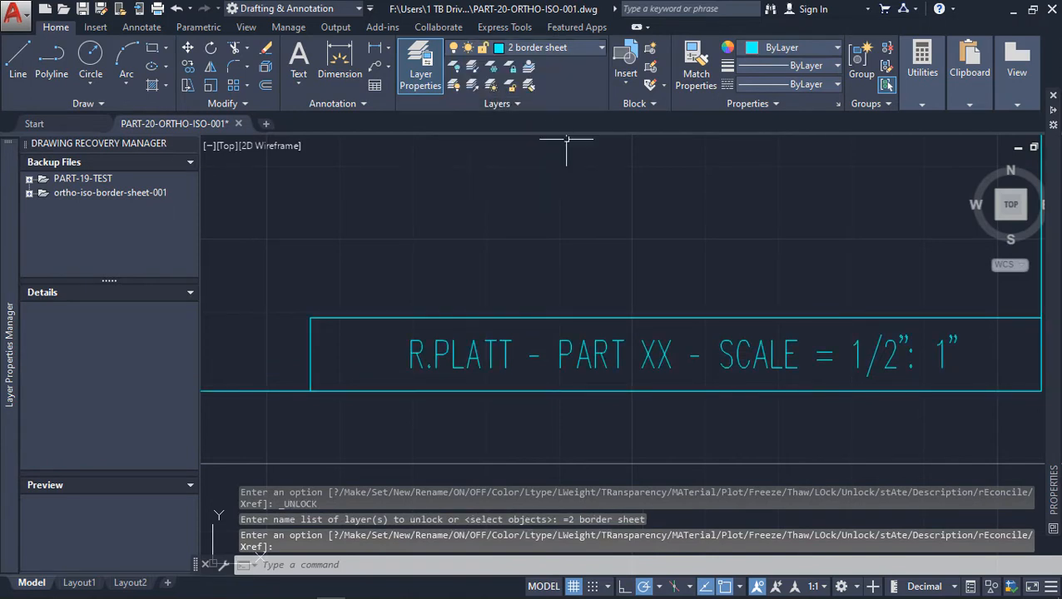
Step: Edit the title block text, replacing the part number placeholder XX with 20
left_click(644, 356)
key("Return")
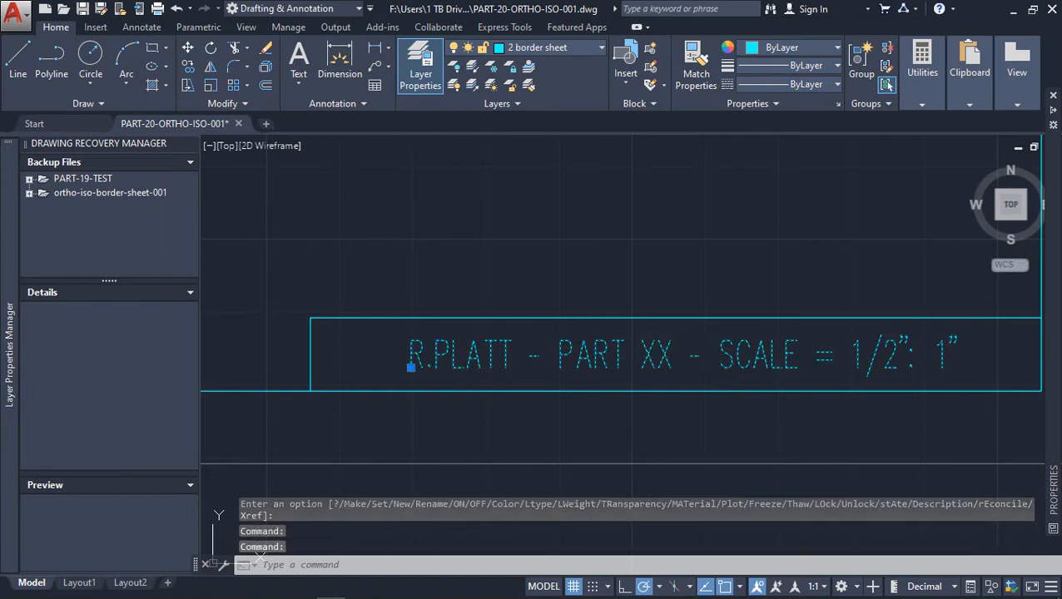
double_click(412, 354)
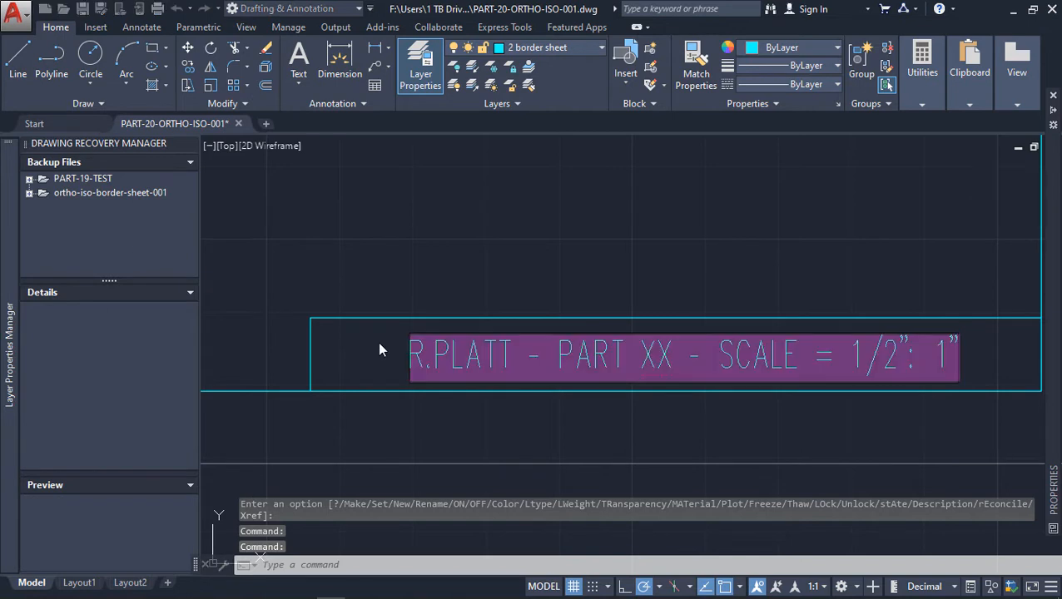
left_click(650, 356)
left_click_drag(642, 356, 673, 350)
type("20")
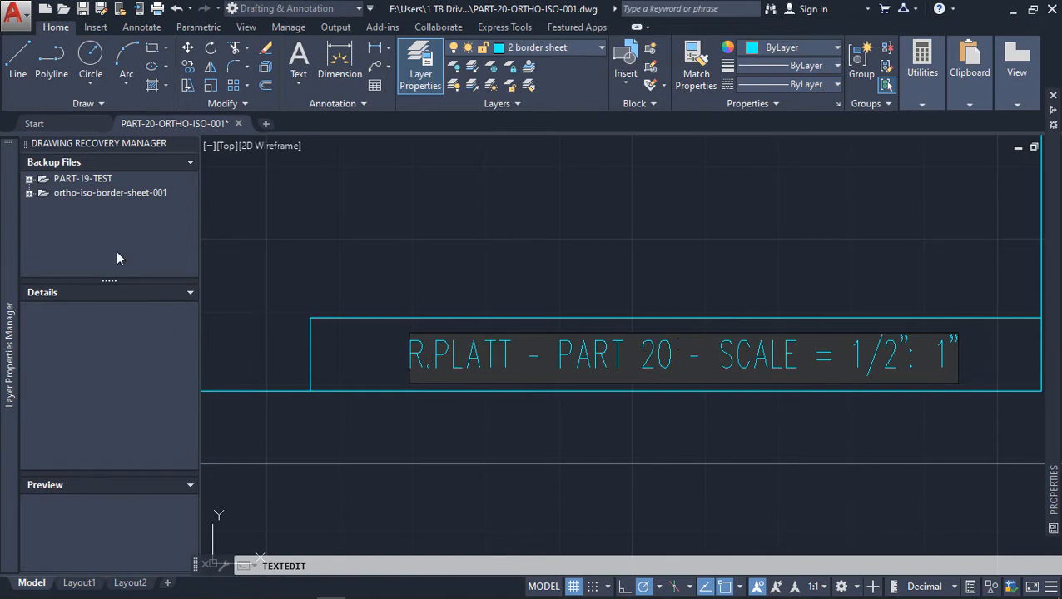
left_click(670, 293)
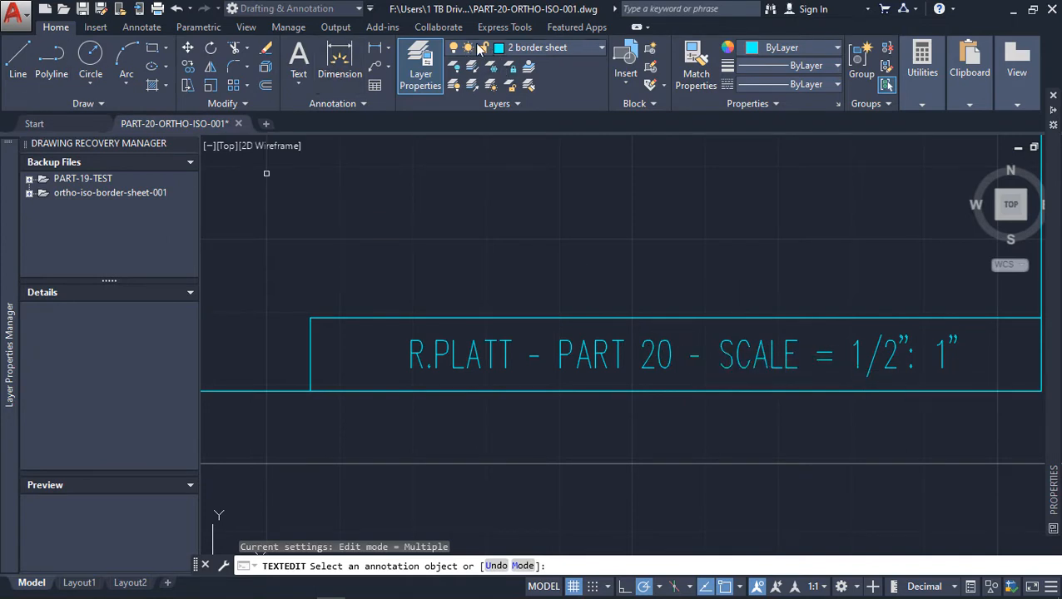
Step: Make 3 ortho part the current layer and unlock it
left_click(510, 47)
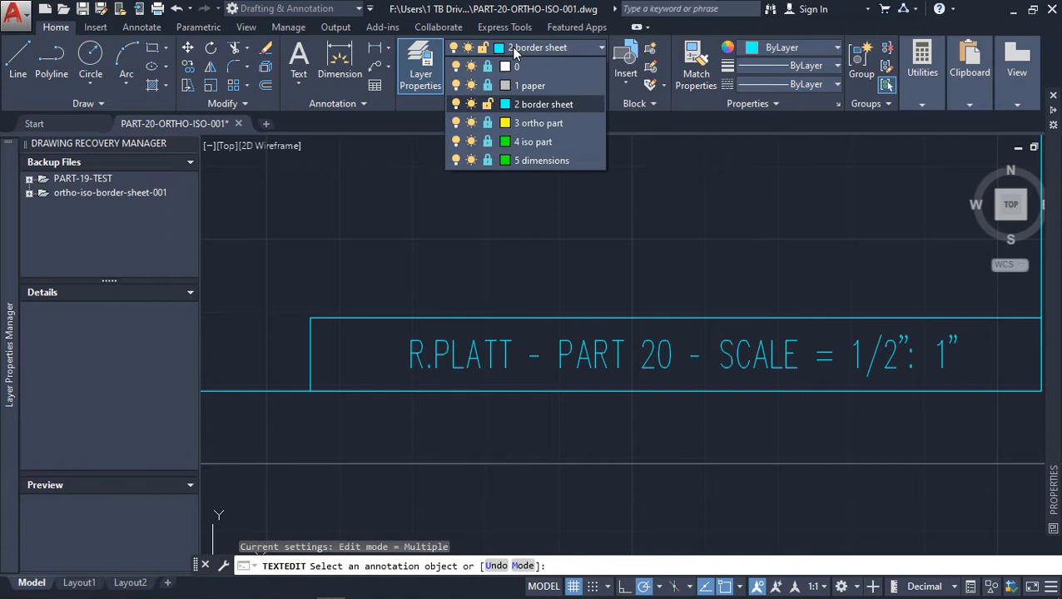
left_click(527, 124)
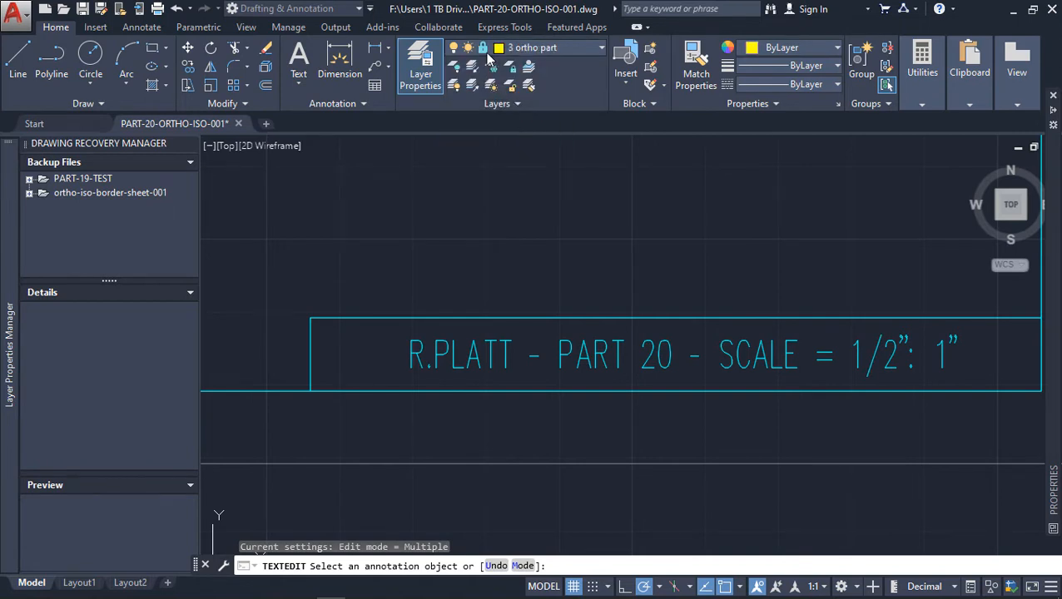
left_click(488, 52)
left_click(489, 125)
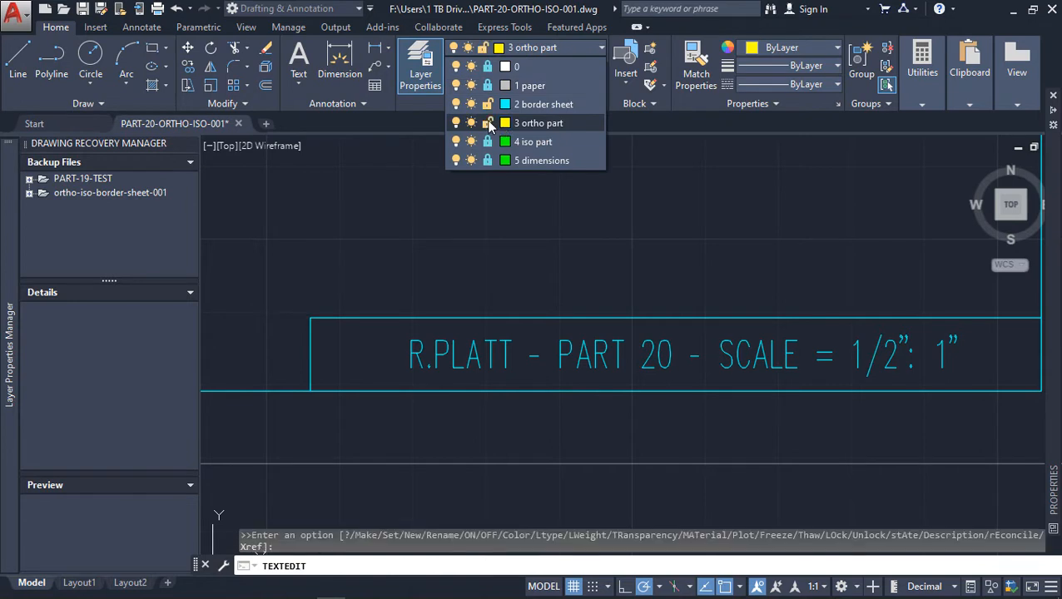
left_click(485, 50)
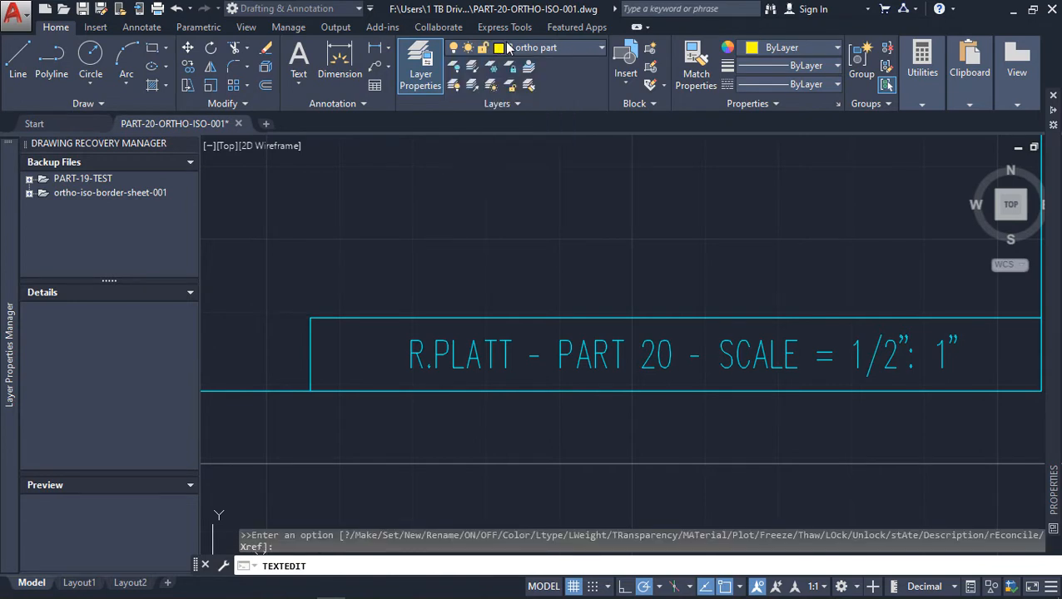
Step: Lock the 2 border sheet layer and choose 3 ortho part as the current layer
left_click(507, 48)
left_click(488, 105)
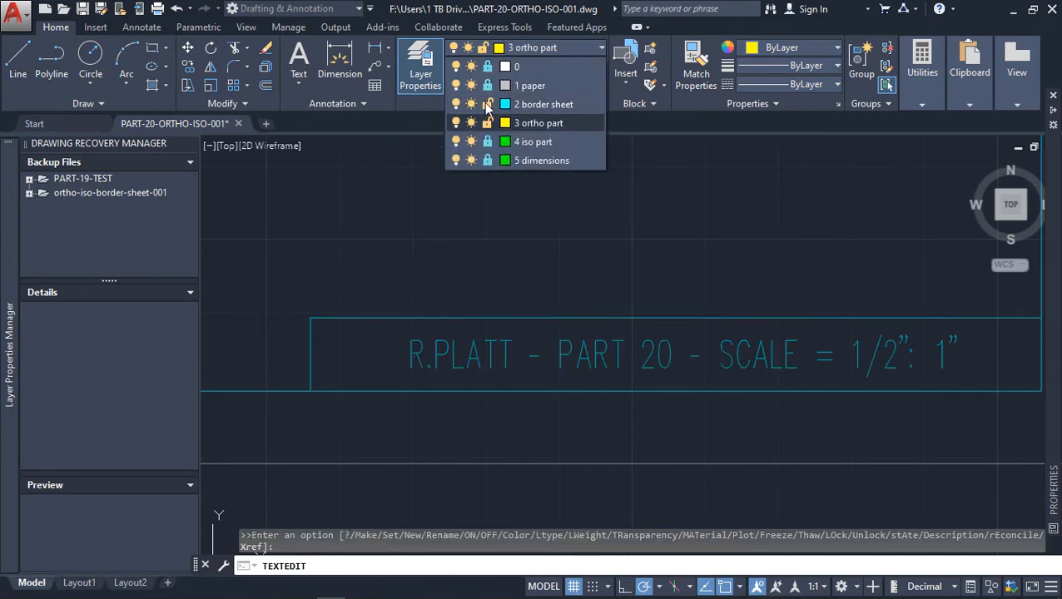
left_click(530, 124)
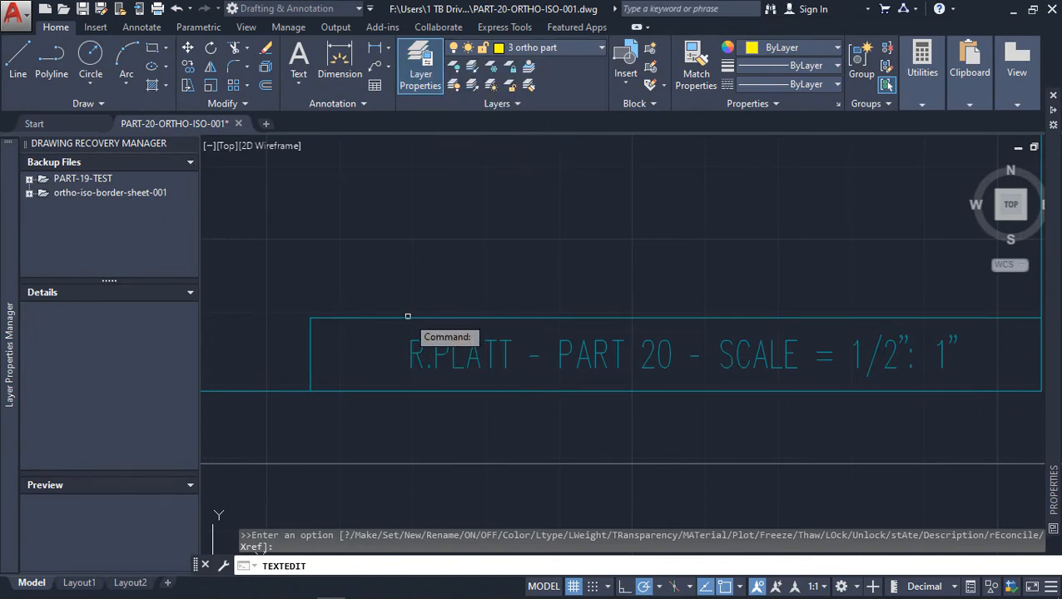
Step: Leave the text editing command and review which running object snap modes are enabled
scroll(420, 291, "down", 5)
scroll(427, 278, "up", 2)
scroll(426, 277, "down", 2)
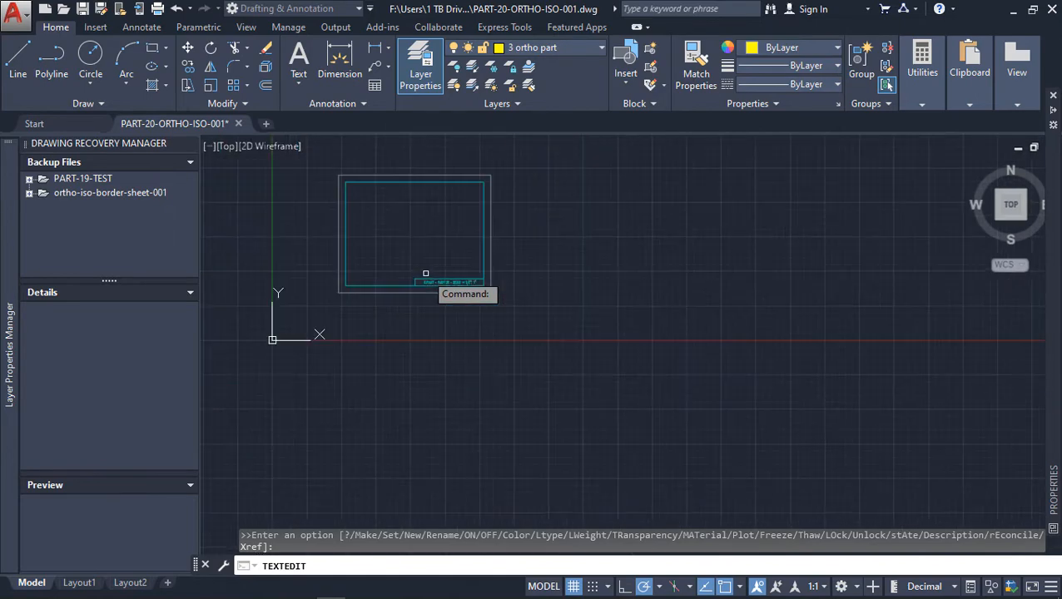
mouse_move(423, 243)
middle_mouse_down()
mouse_move(434, 271)
mouse_move(502, 327)
mouse_move(510, 355)
middle_mouse_up()
scroll(509, 355, "up", 5)
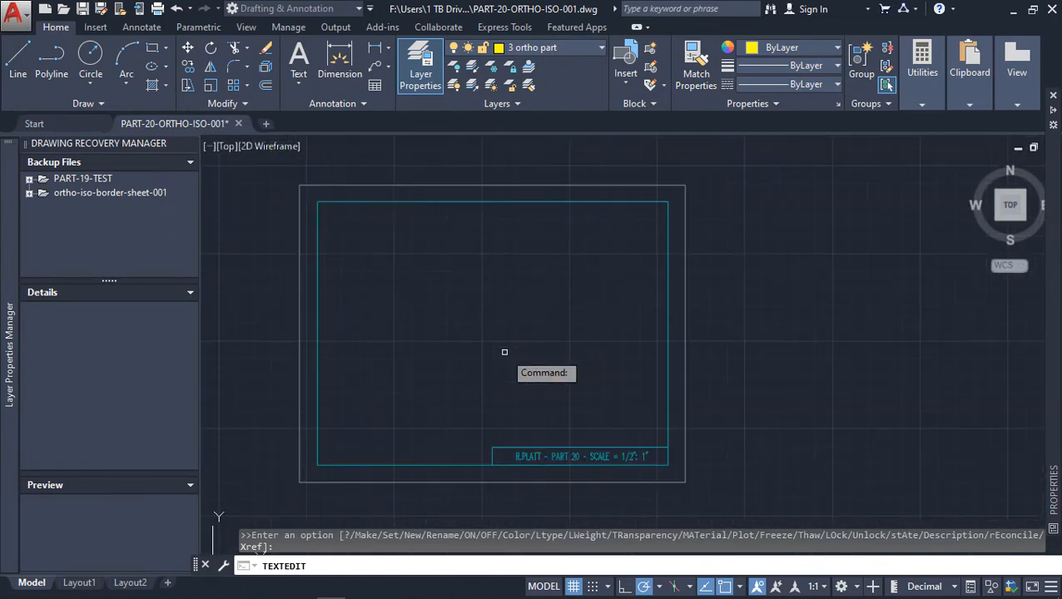
scroll(503, 351, "up", 2)
scroll(499, 350, "down", 2)
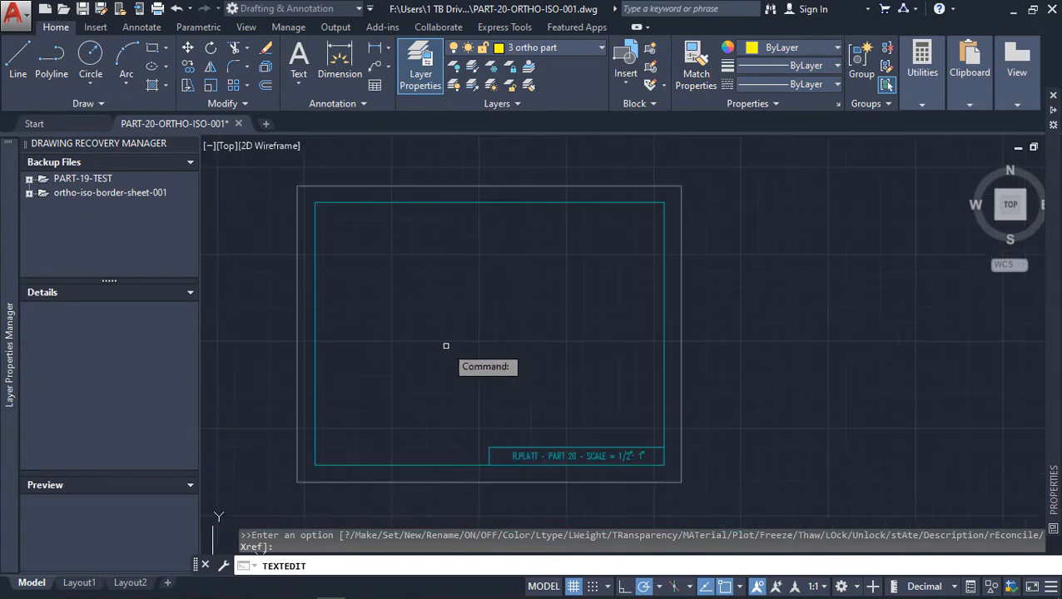
mouse_move(445, 348)
middle_mouse_down()
mouse_move(510, 330)
mouse_move(540, 345)
mouse_move(515, 349)
middle_mouse_up()
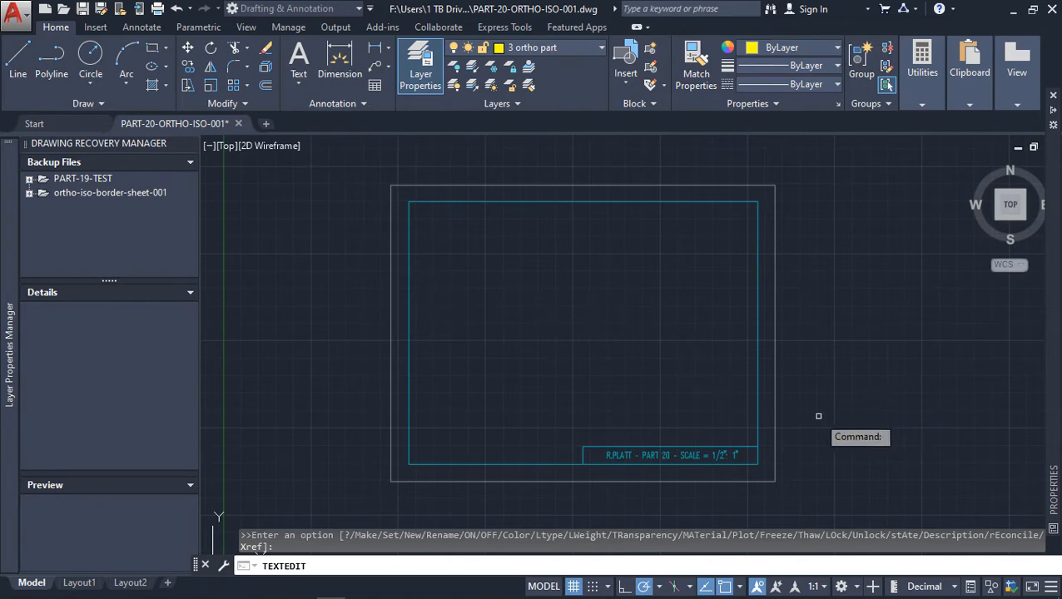
left_click(738, 586)
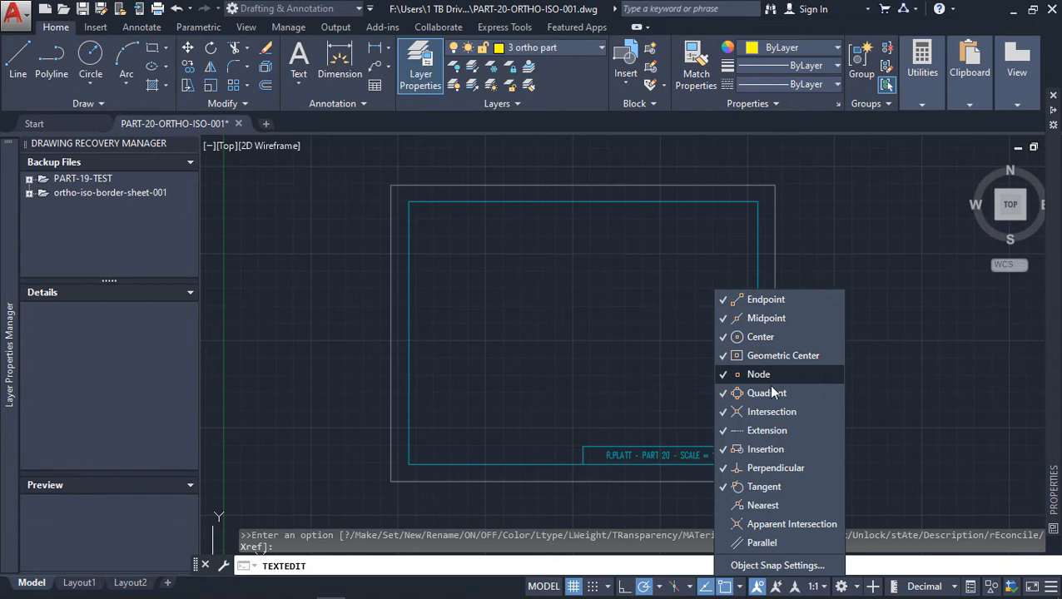
left_click(779, 431)
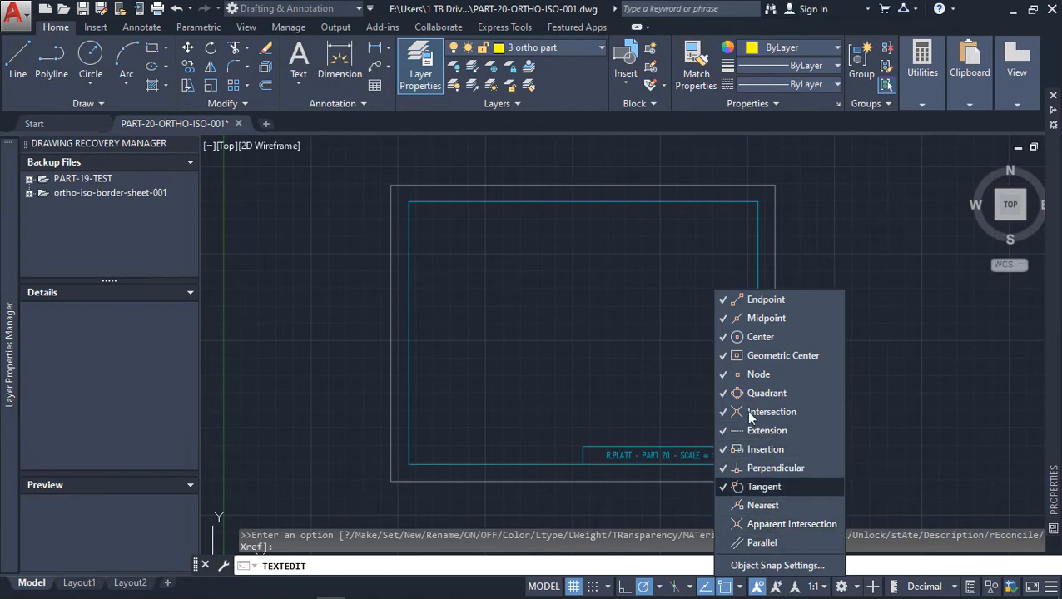
key("Return")
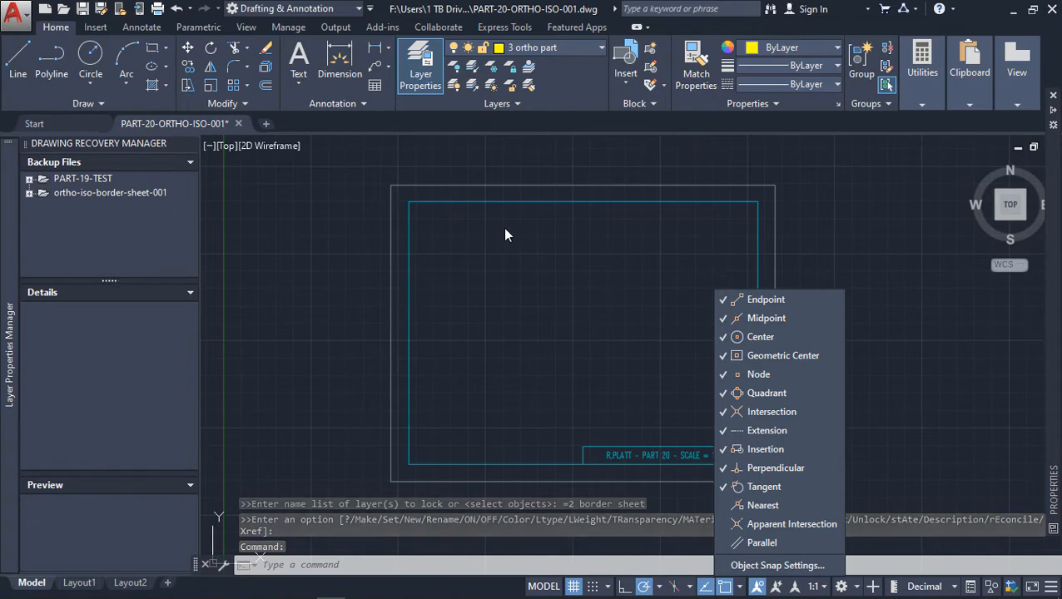
key("Escape")
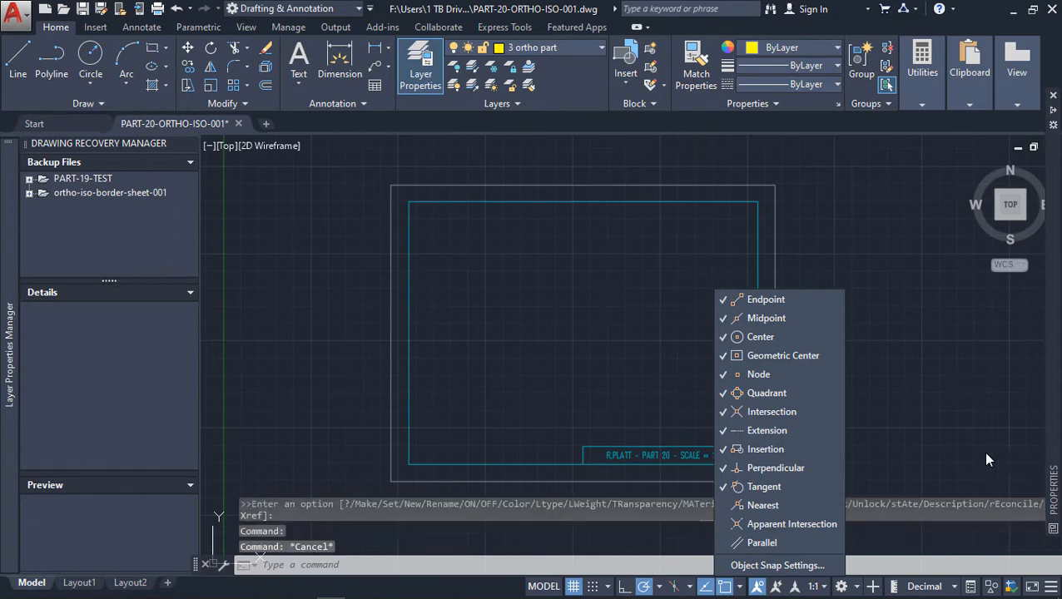
left_click(868, 366)
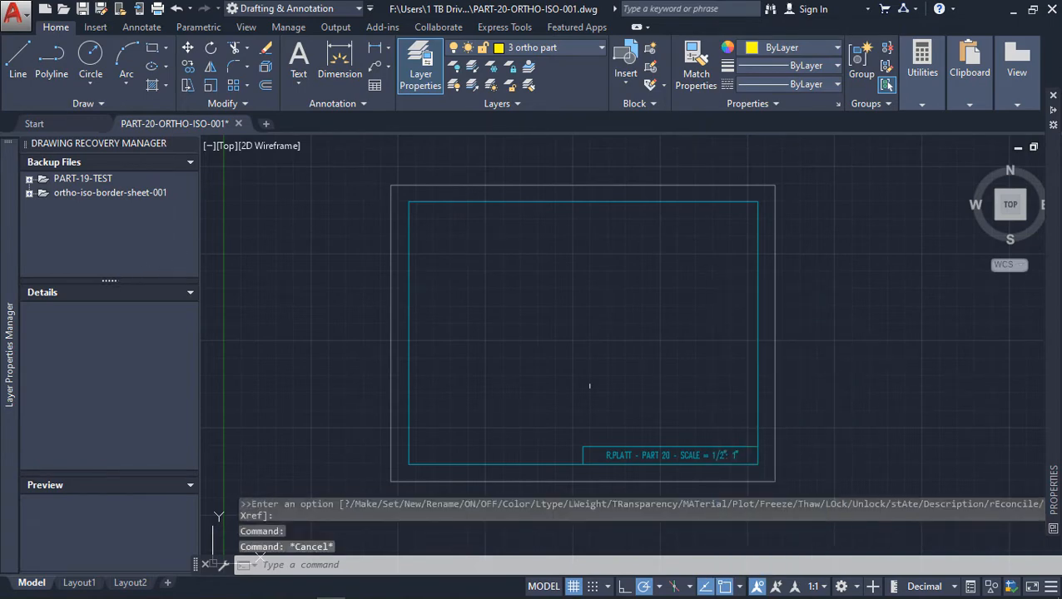
Step: Draw a horizontal line across the sheet between the midpoints of the inner border's left and right edges
left_click(31, 76)
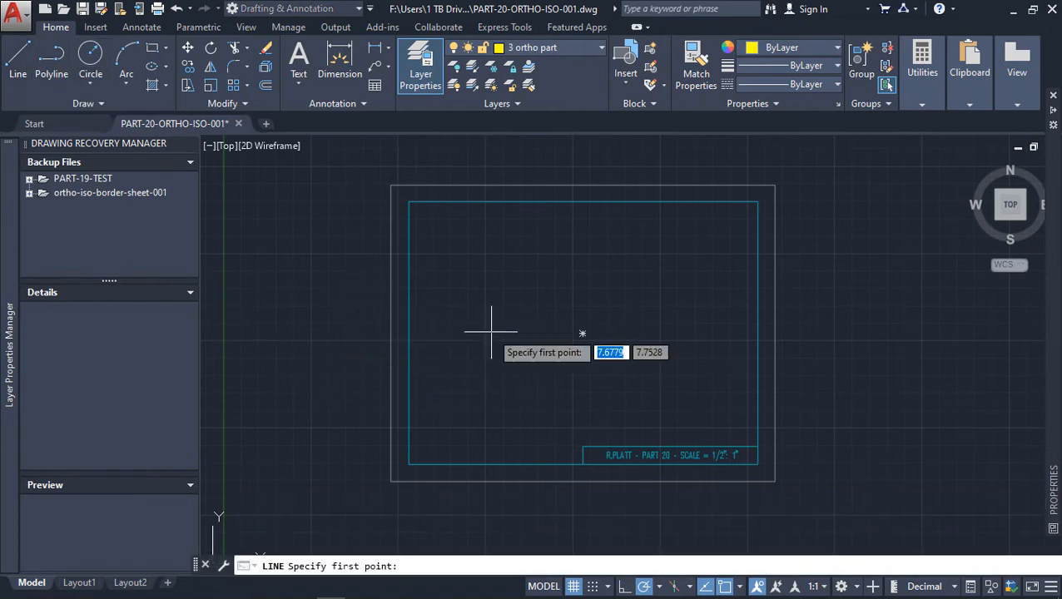
left_click(409, 334)
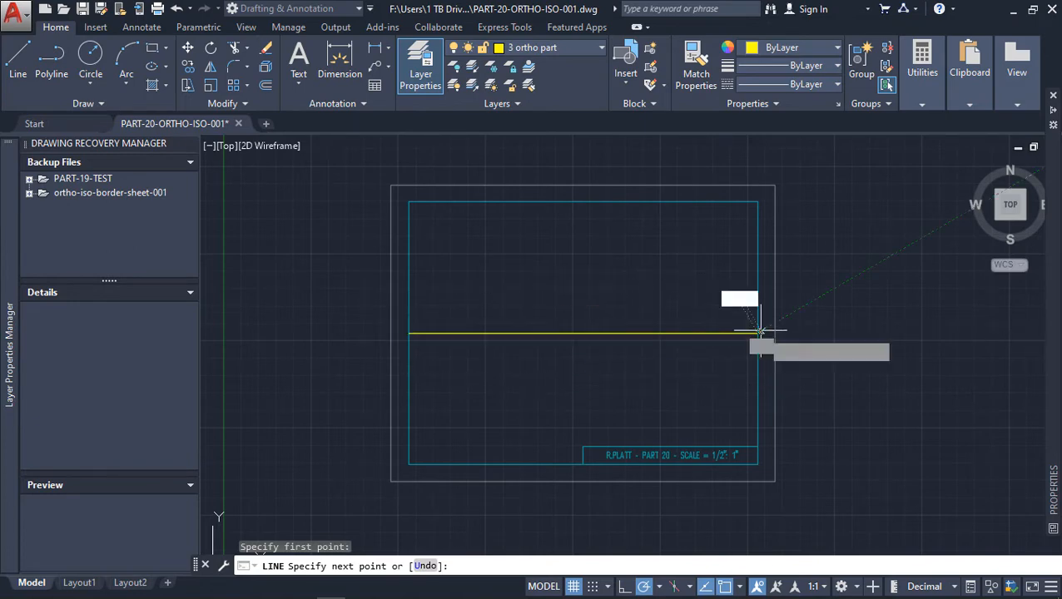
left_click(757, 334)
key("Escape")
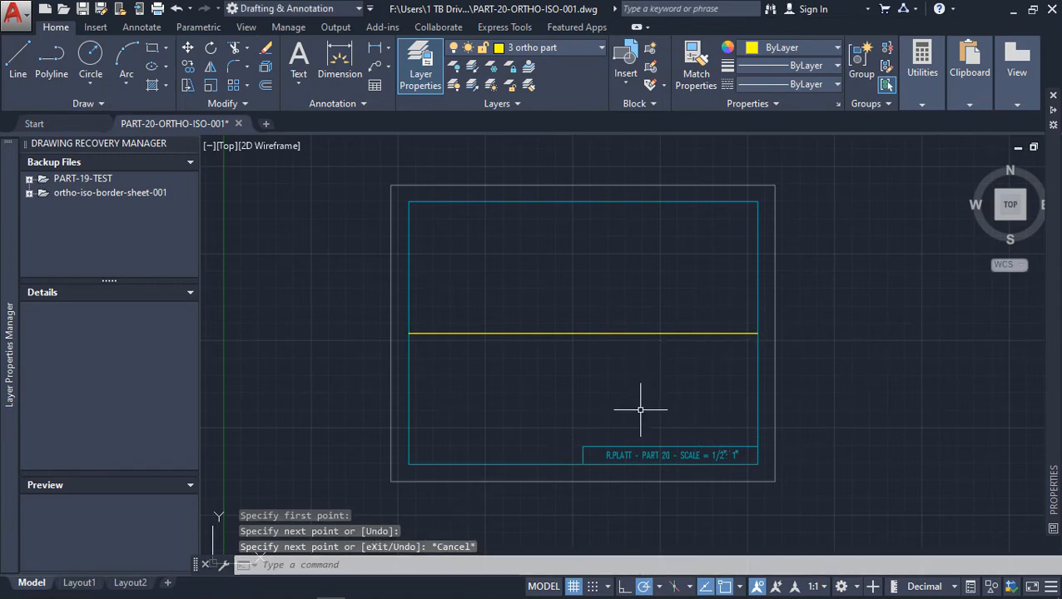
Step: Draw a vertical line from the midpoint of the inner border's top edge down to the title block's upper-left corner
key("Return")
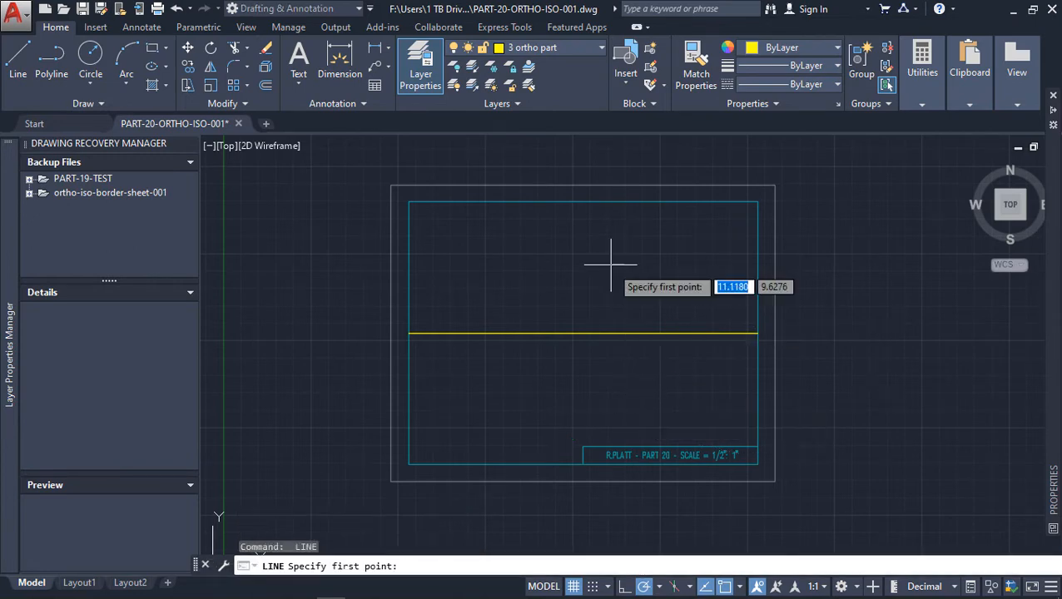
left_click(582, 202)
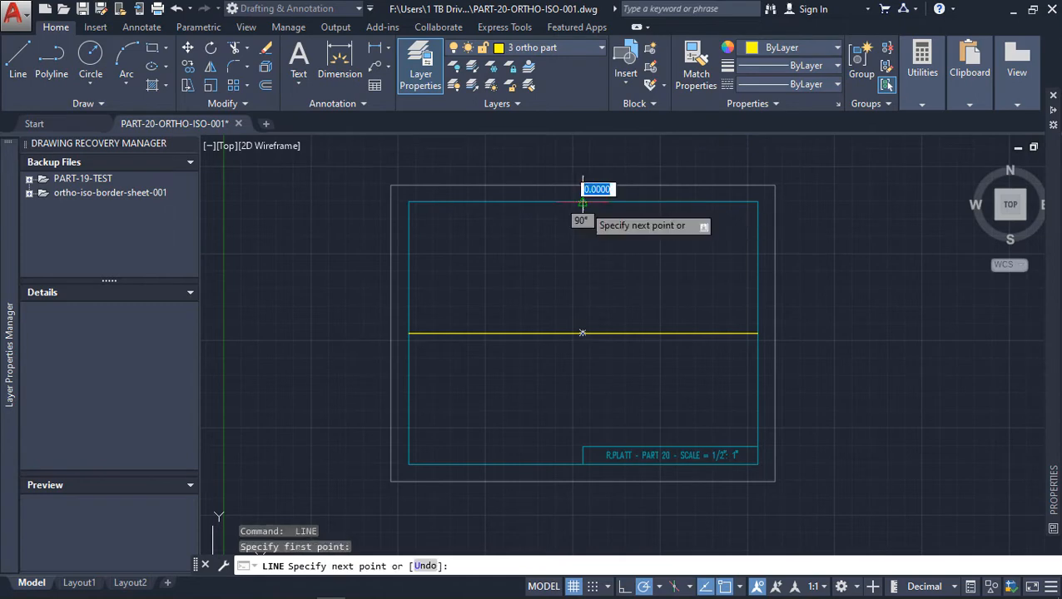
left_click(582, 446)
key("Escape")
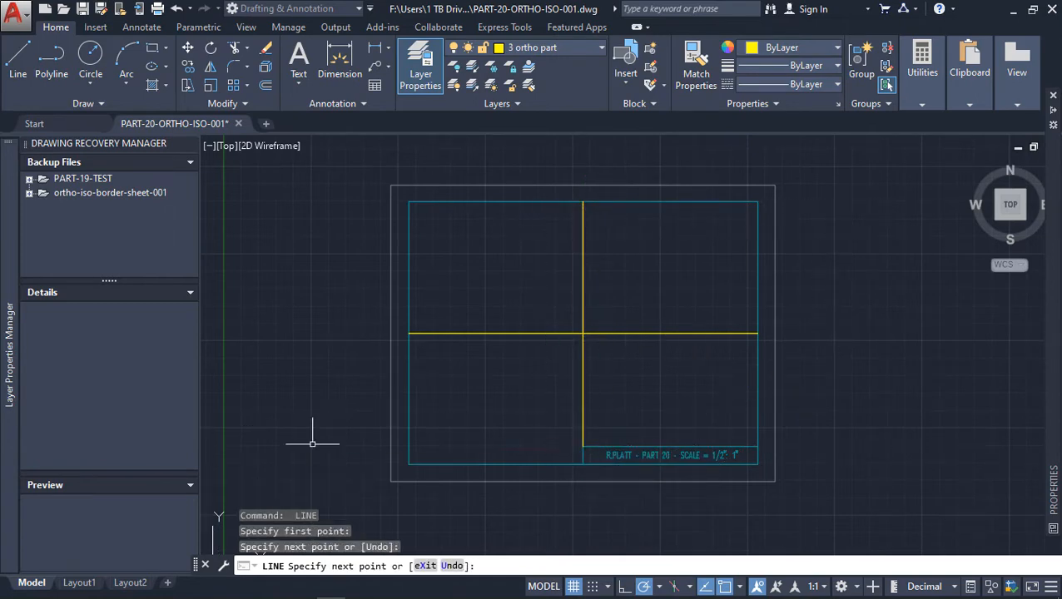
Step: Offset the vertical centre line by 1 unit to both its left and right sides
left_click(269, 87)
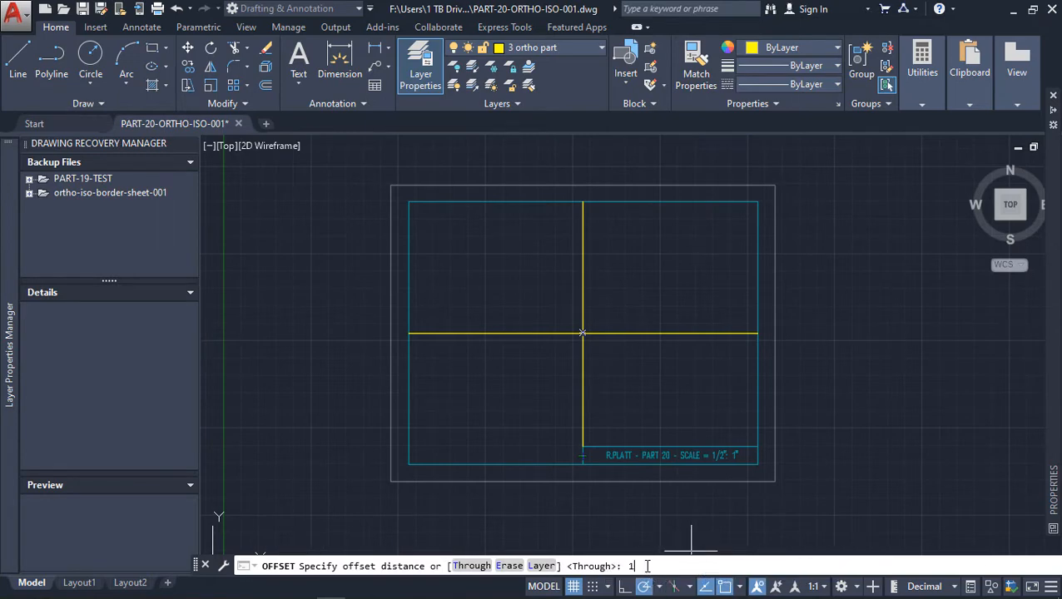
type("1")
key("Return")
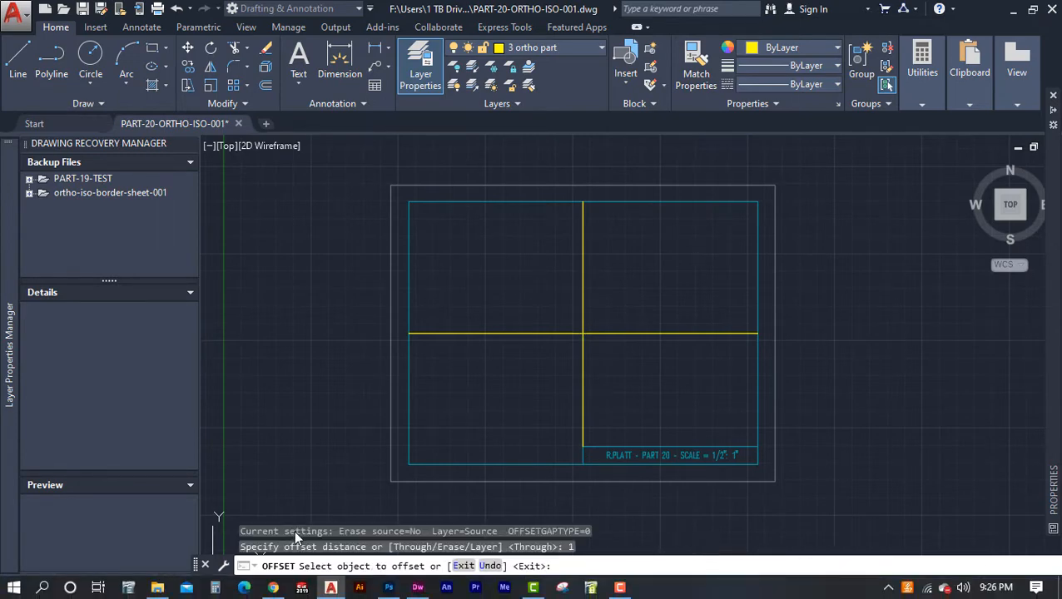
left_click(582, 383)
left_click(565, 385)
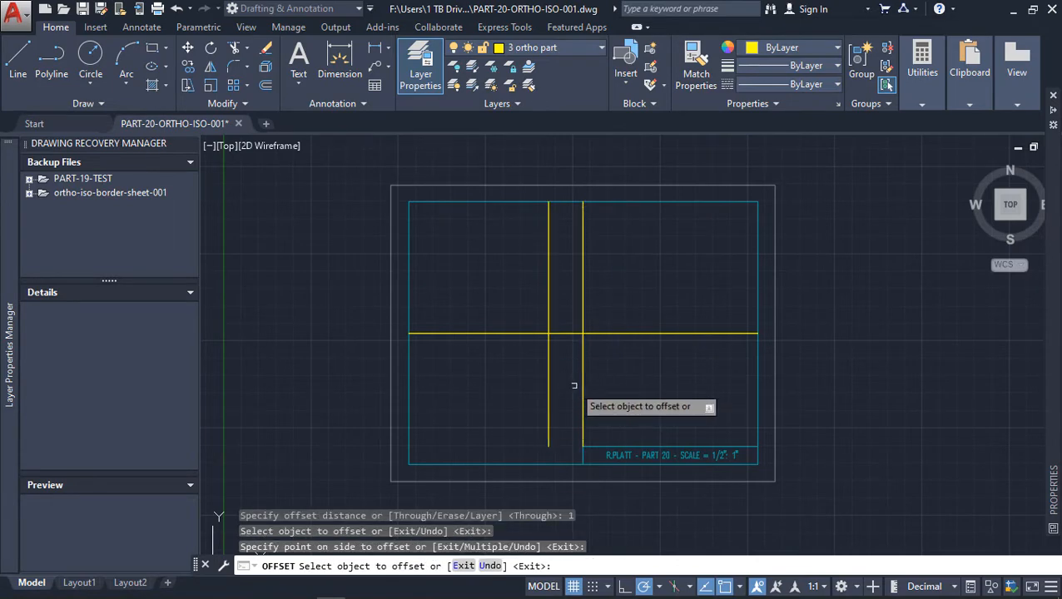
left_click(583, 384)
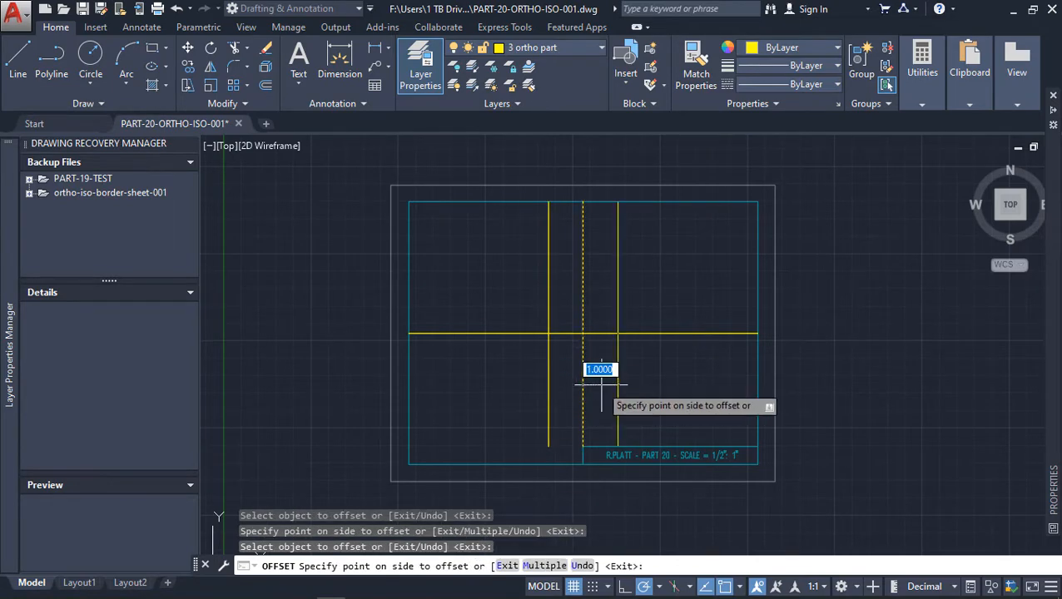
left_click(594, 381)
Step: Offset the horizontal centre line by 1 unit above and below it
left_click(508, 334)
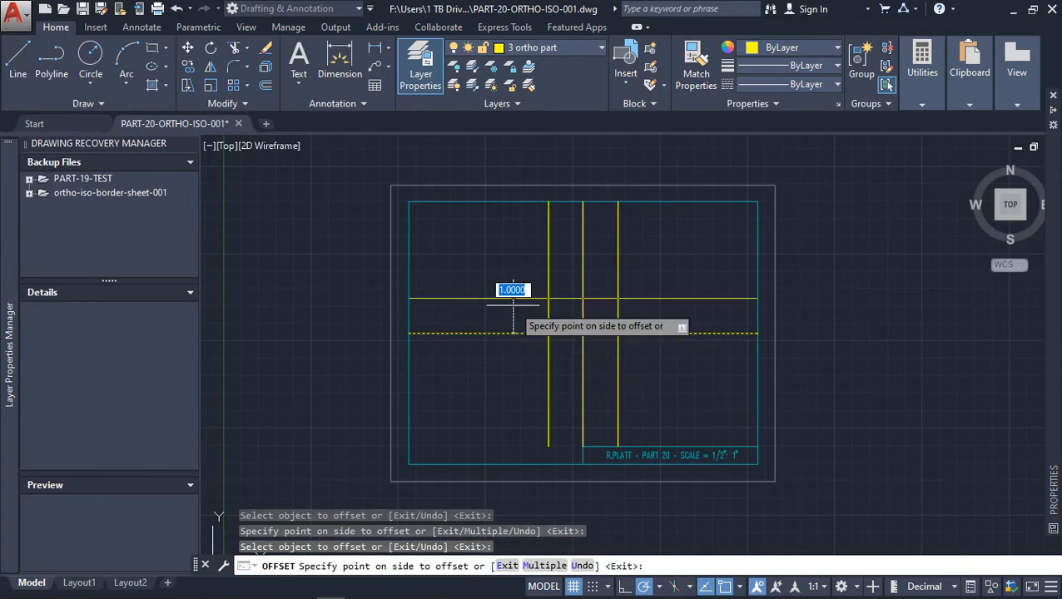
left_click(512, 304)
left_click(505, 333)
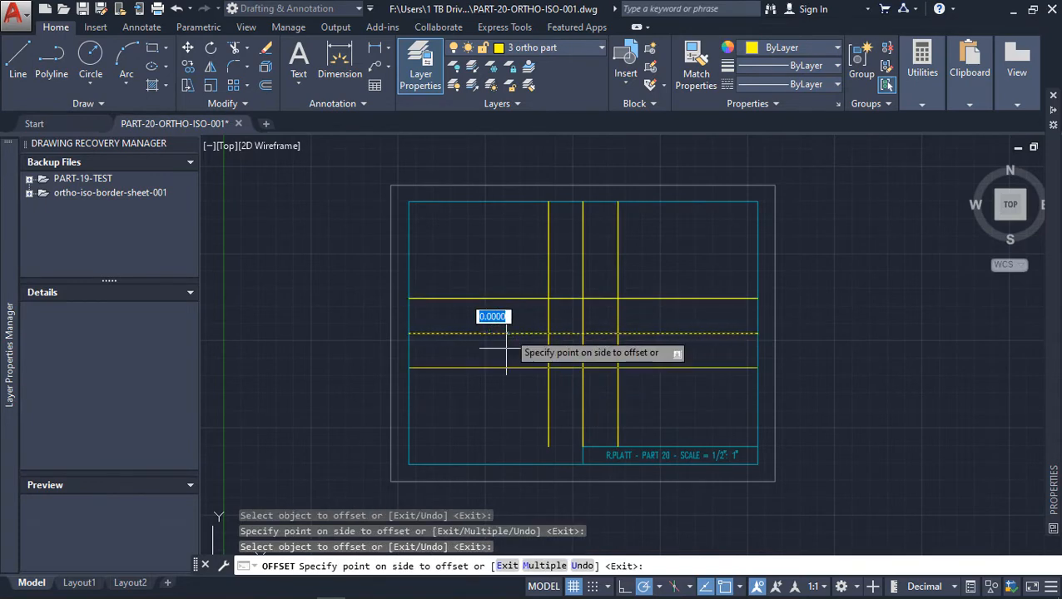
left_click(505, 367)
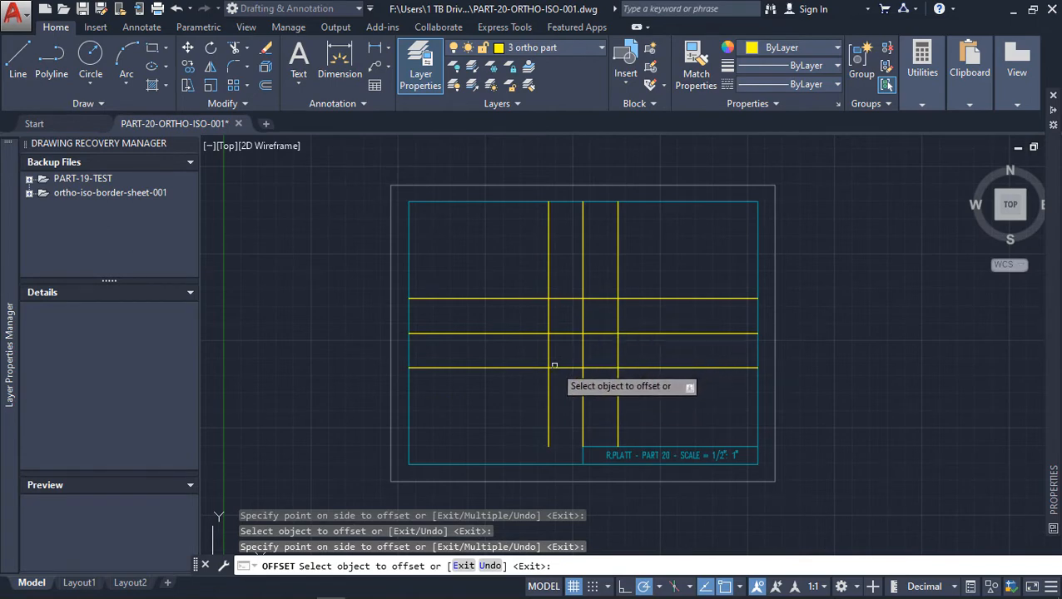
key("Escape")
Step: Erase the original horizontal and vertical centre lines, keeping the four offset lines
left_click(605, 351)
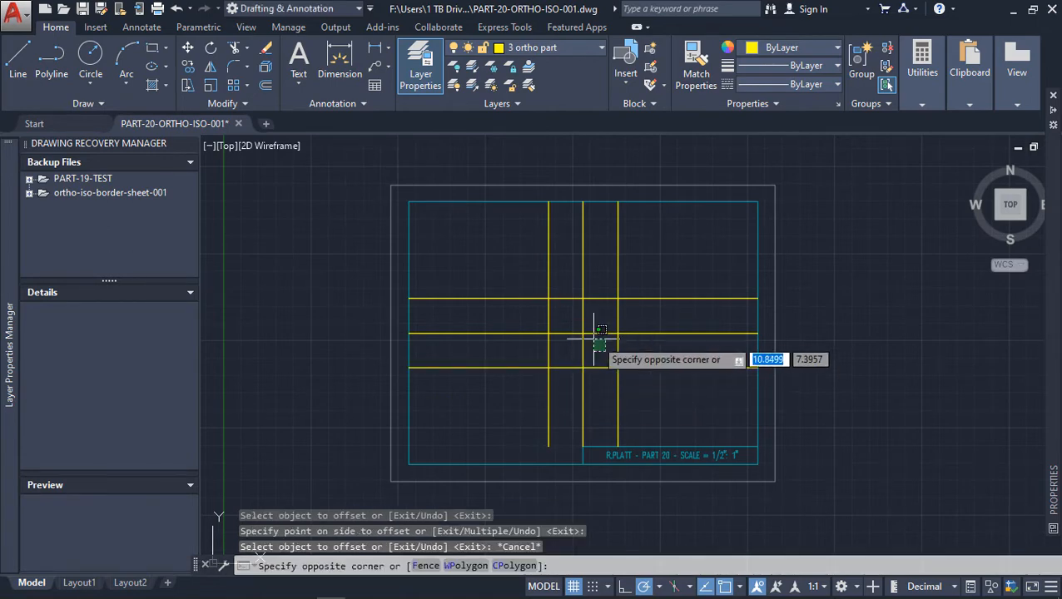
left_click(561, 309)
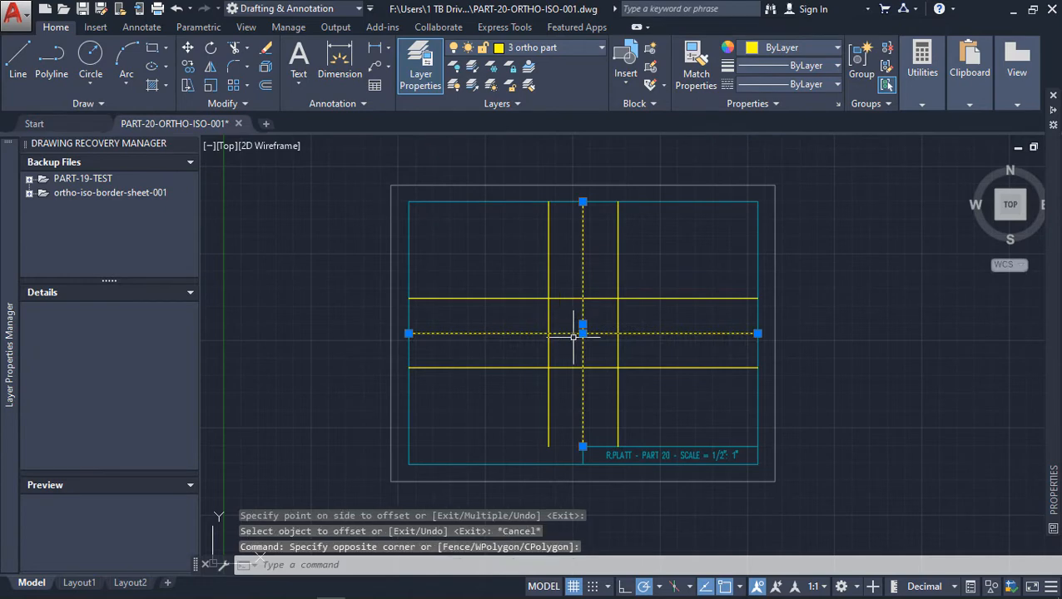
key("Delete")
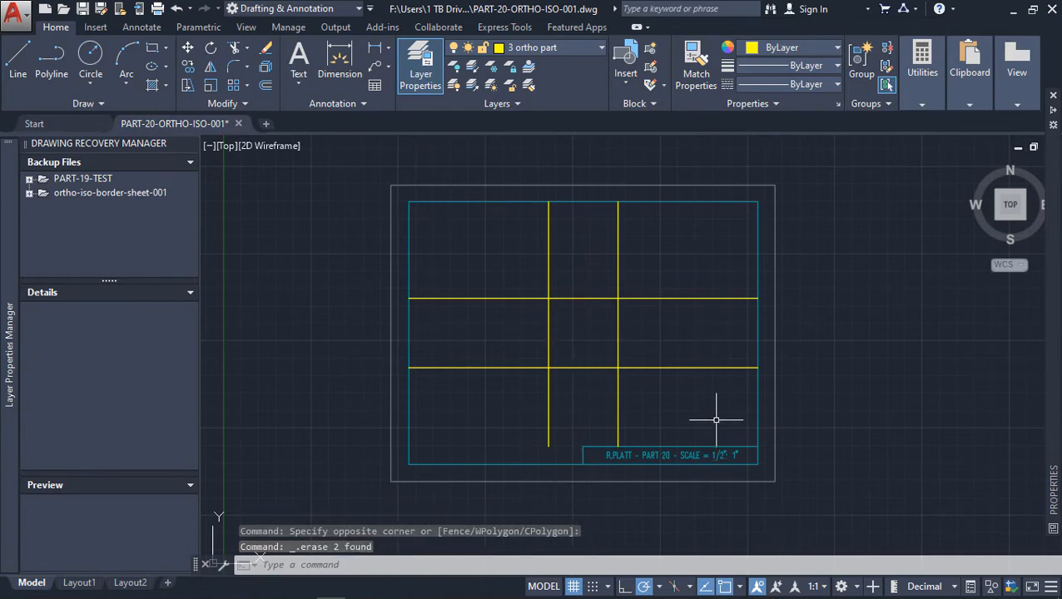
Step: Trim away the four segments enclosed between the crossing offset lines, using those lines as cutting edges
left_click(661, 404)
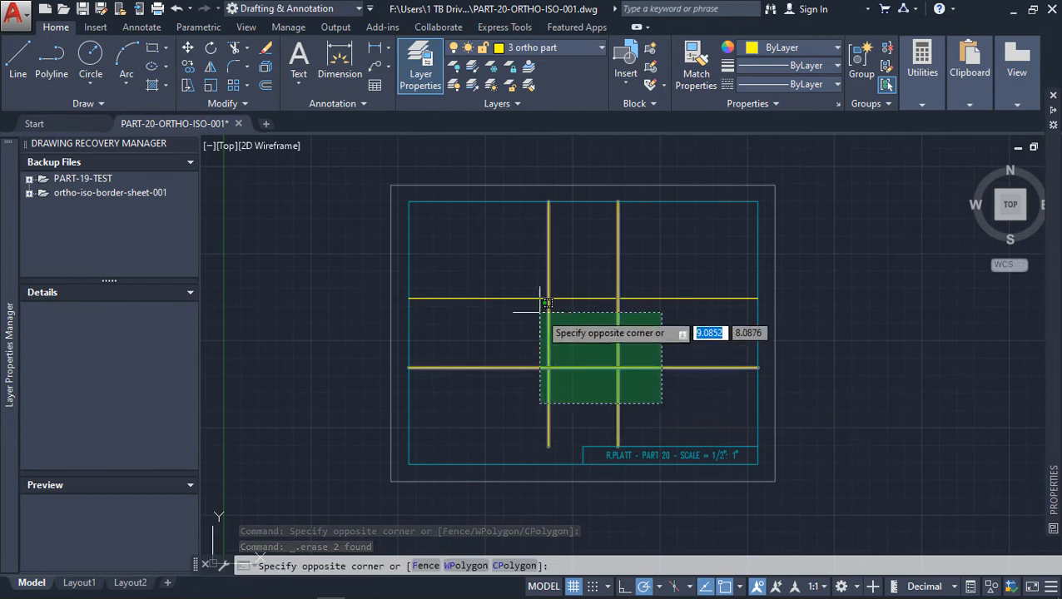
left_click(527, 268)
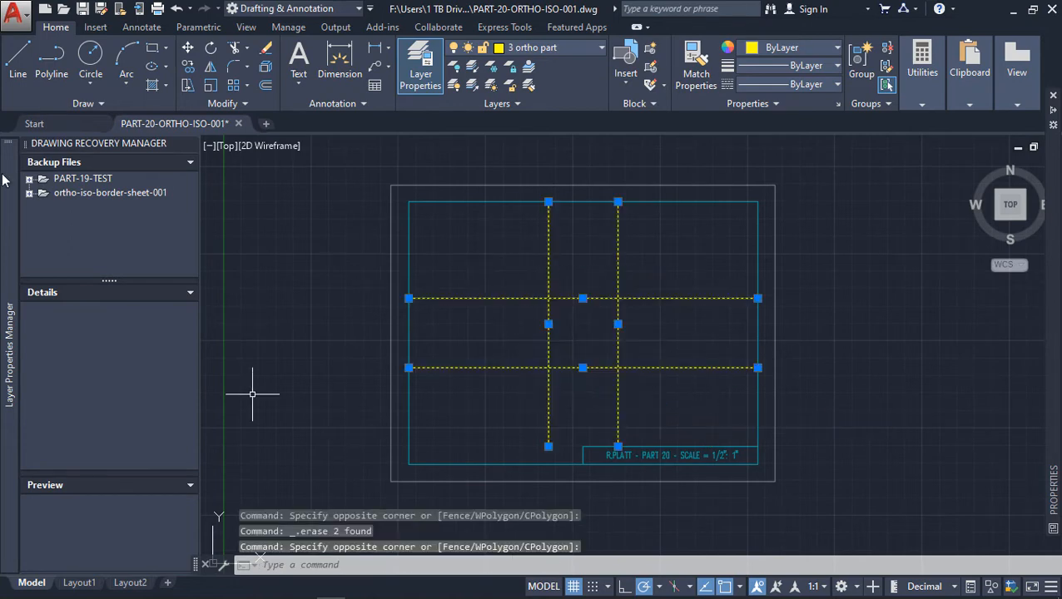
left_click(236, 48)
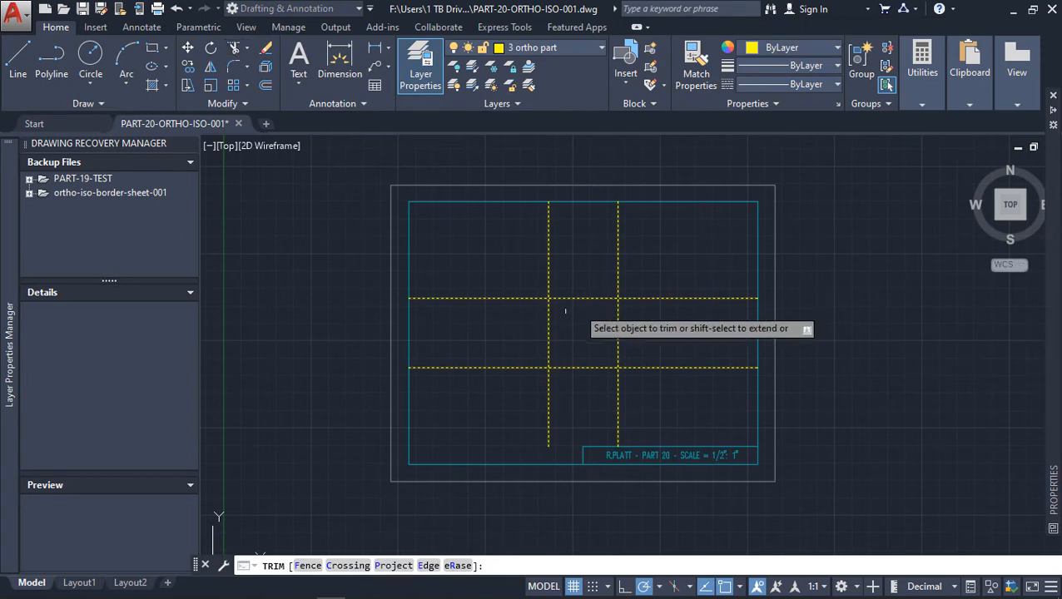
left_click(549, 330)
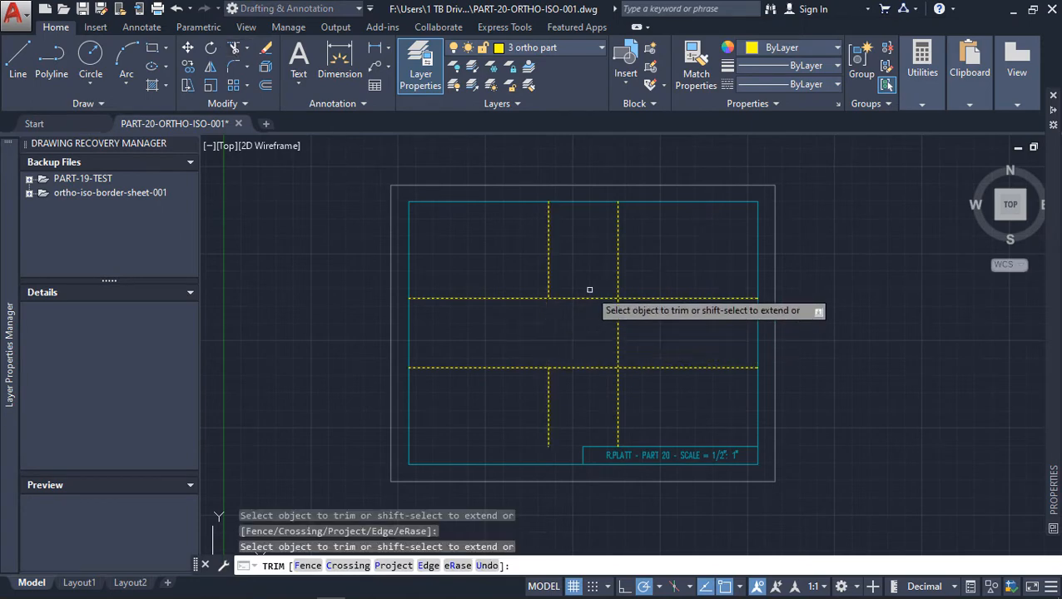
left_click(585, 297)
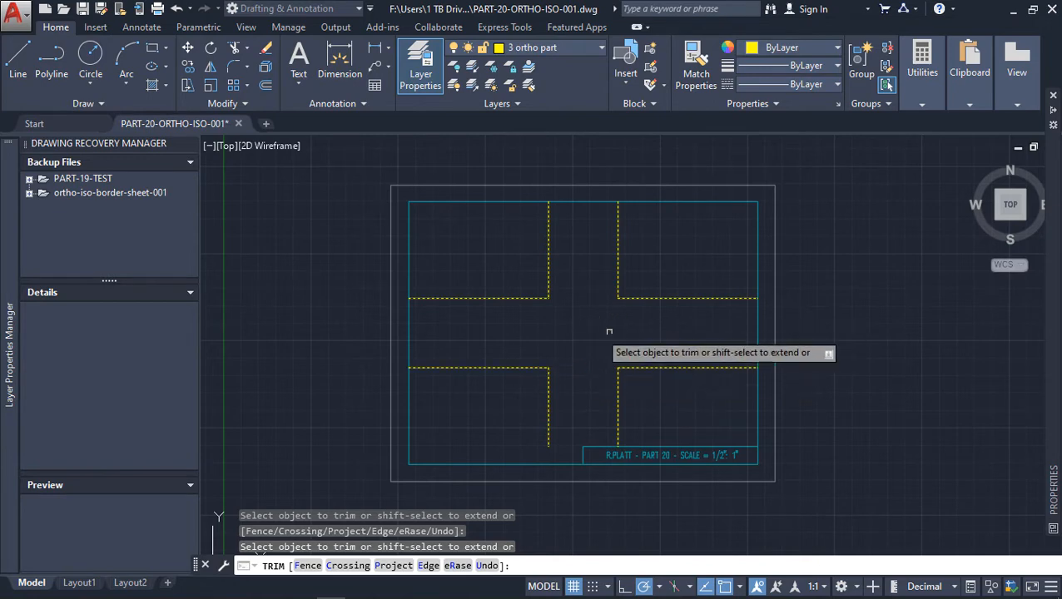
left_click(655, 297)
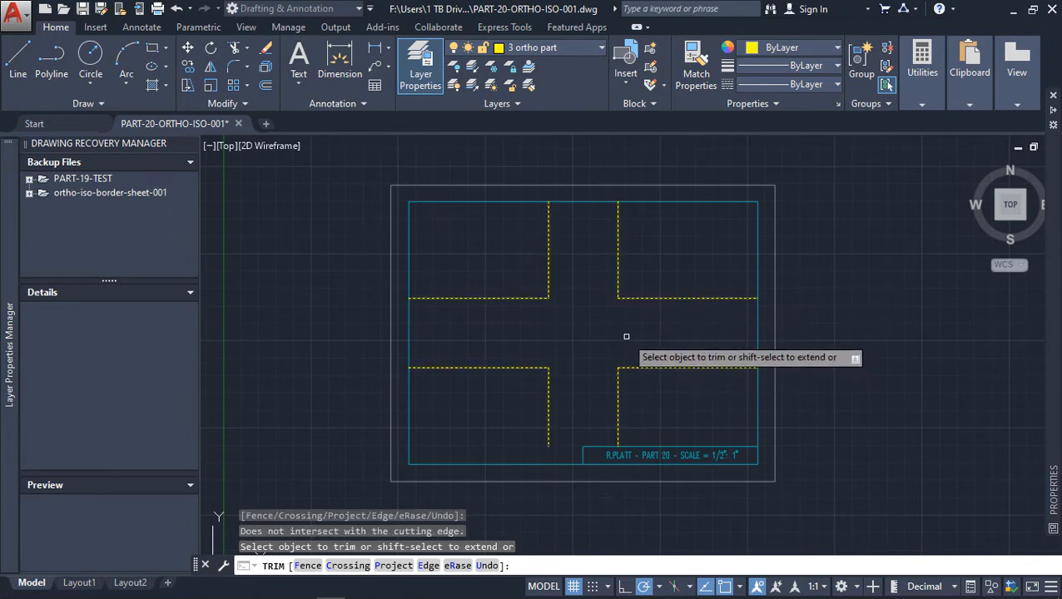
key("Escape")
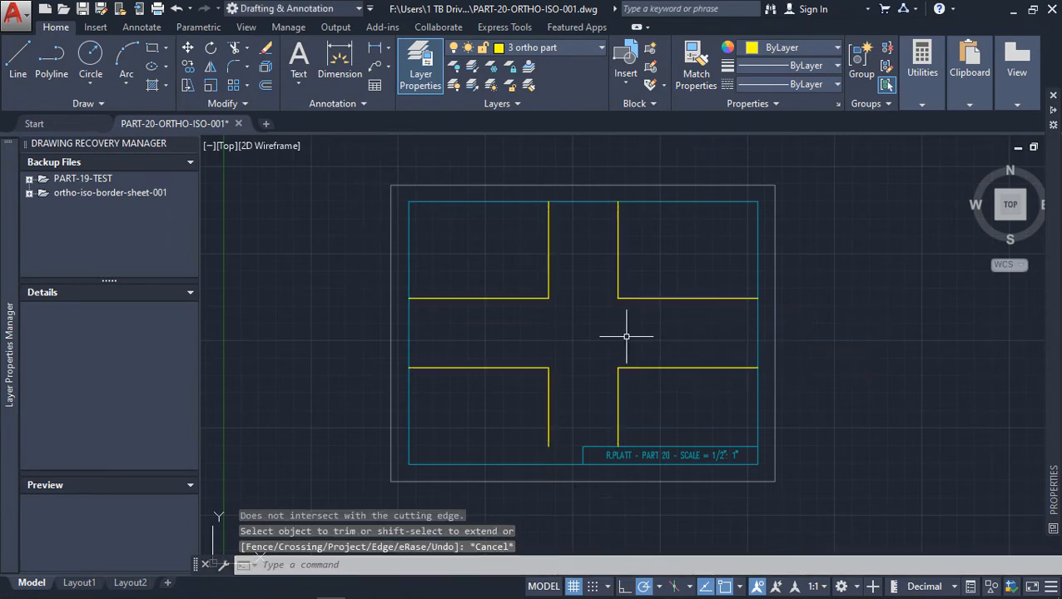
Step: Erase the horizontal line along the lower side of the upper-right view area
left_click(265, 48)
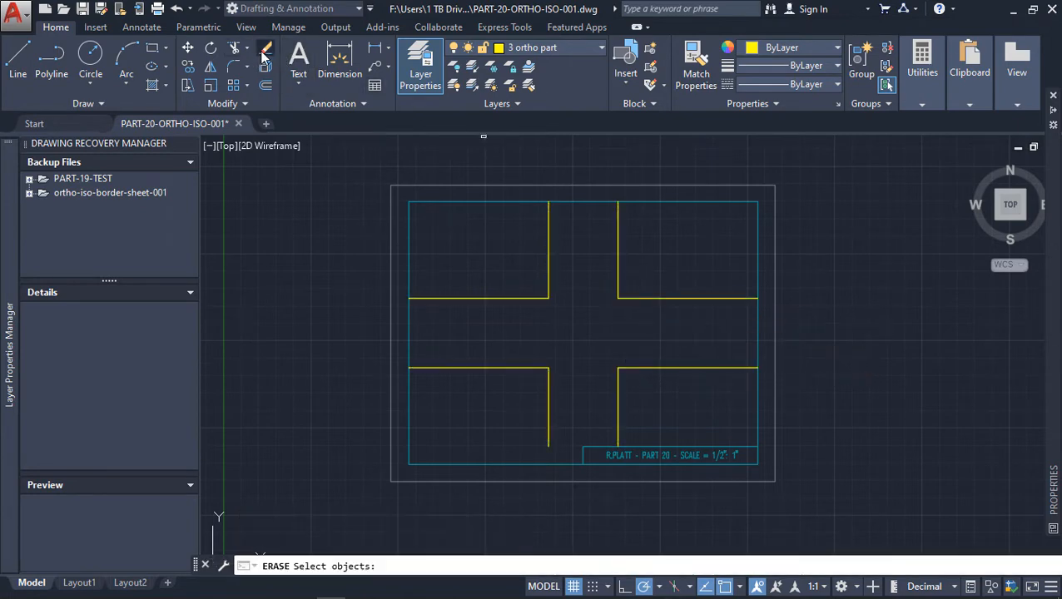
left_click(654, 298)
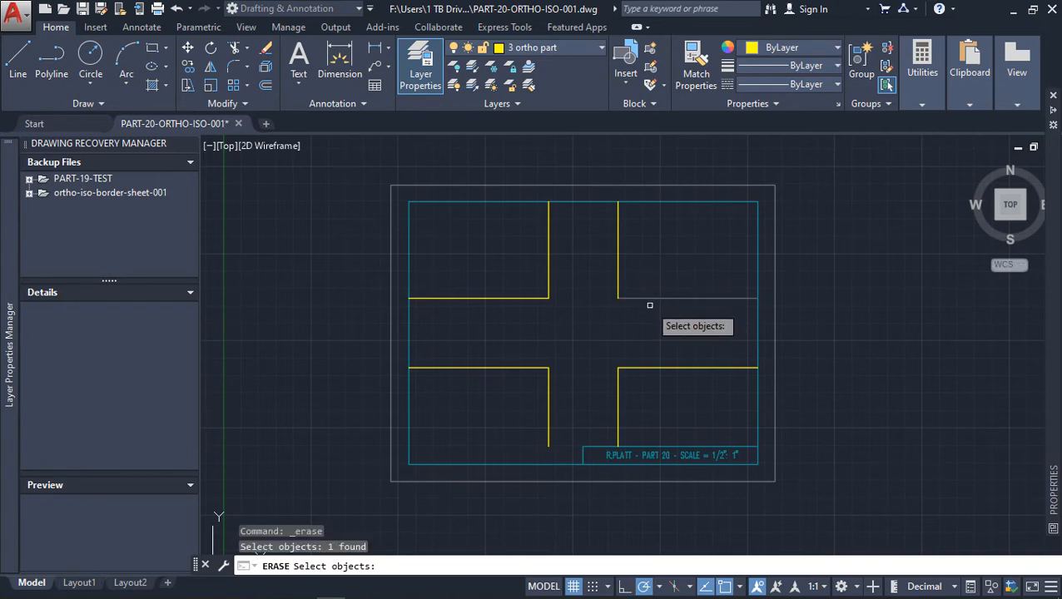
key("Return")
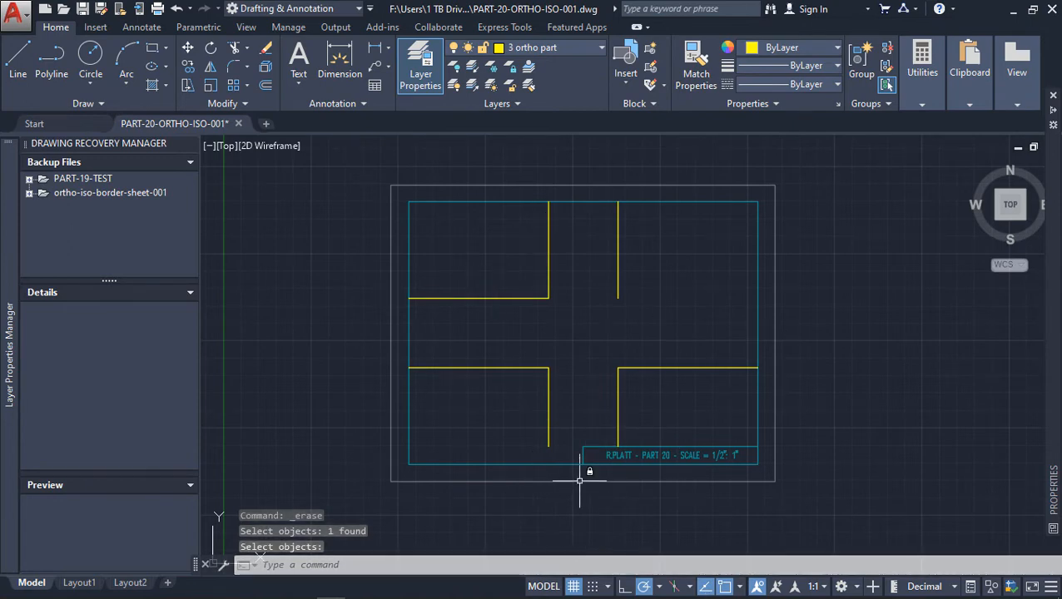
Step: Switch to Chrome and open the Part 20 correct orthographic and isometric projection from the website's tutorials list to examine its dimensions
key("alt+Tab")
key("alt+Tab")
key("alt+Tab")
key("alt+Tab")
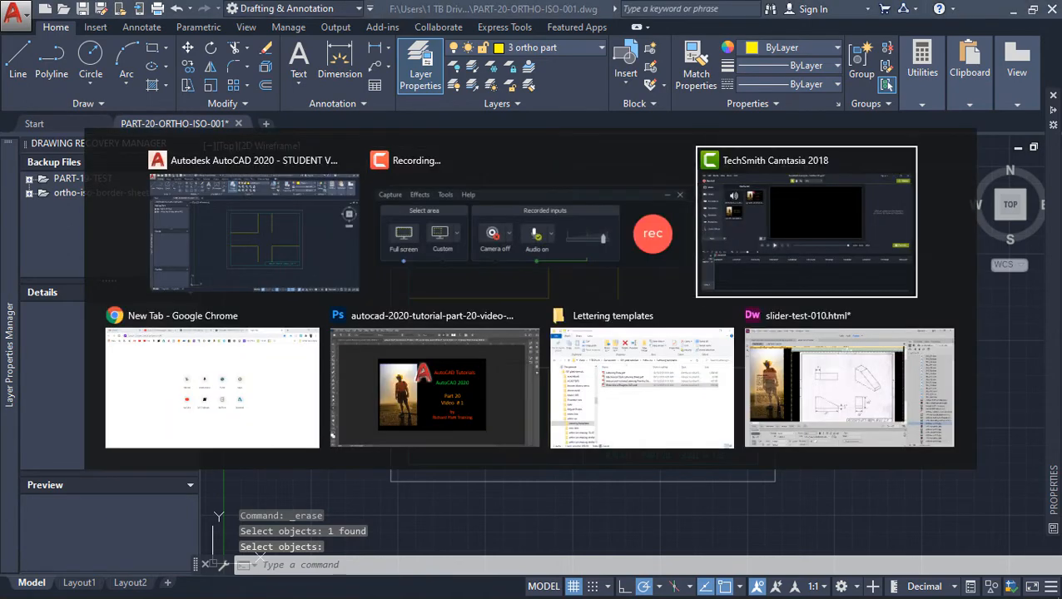
key("alt+shift+Tab")
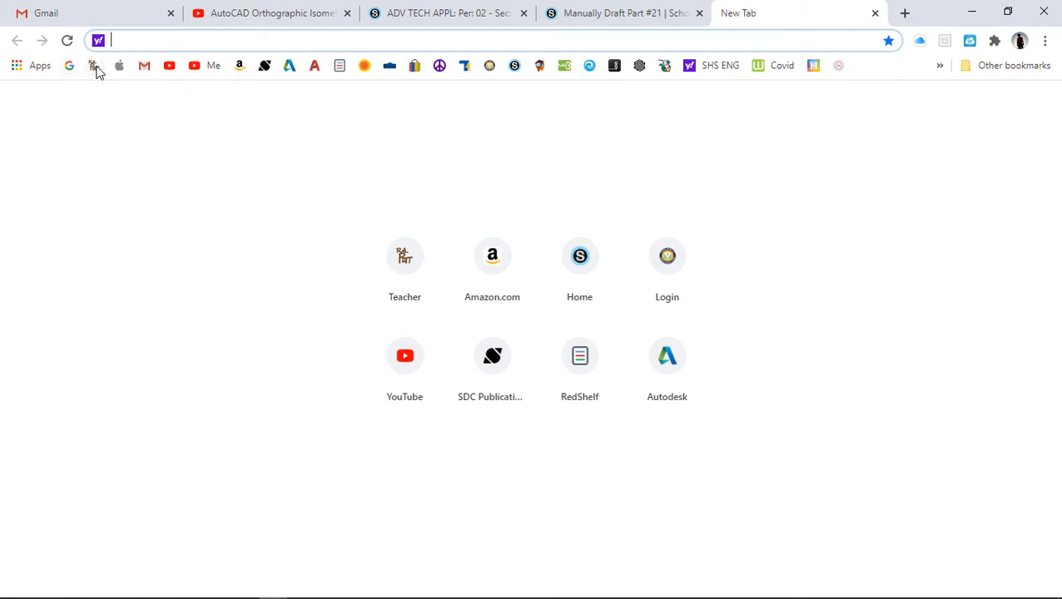
left_click(93, 66)
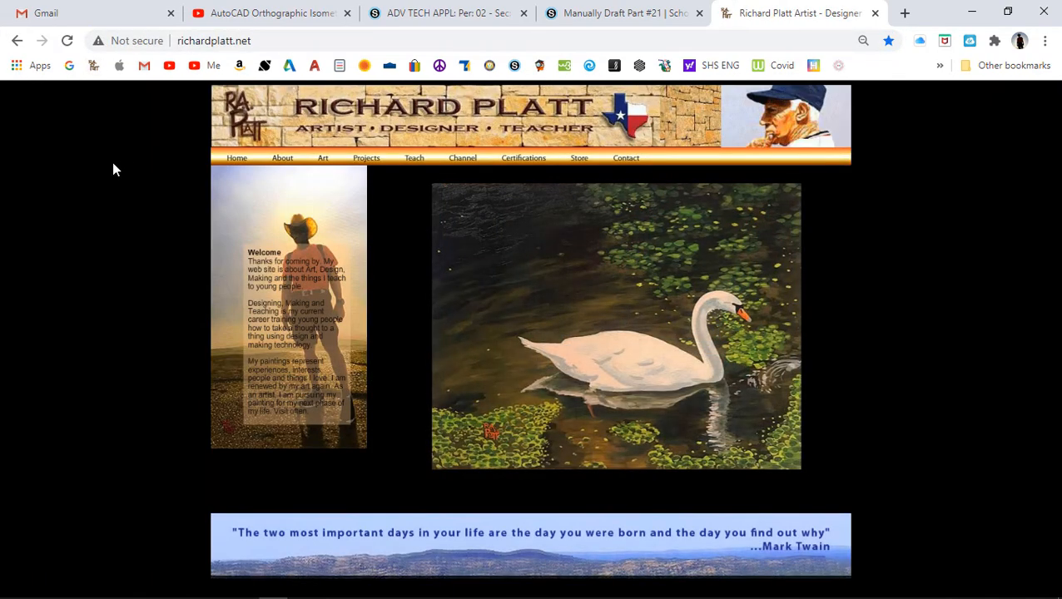
mouse_move(416, 162)
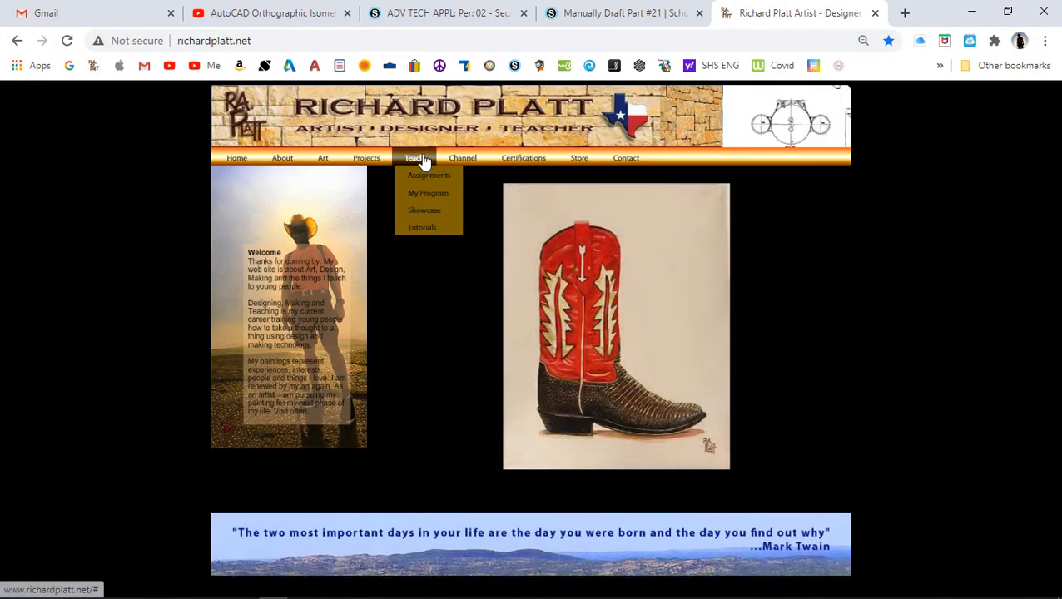
left_click(423, 228)
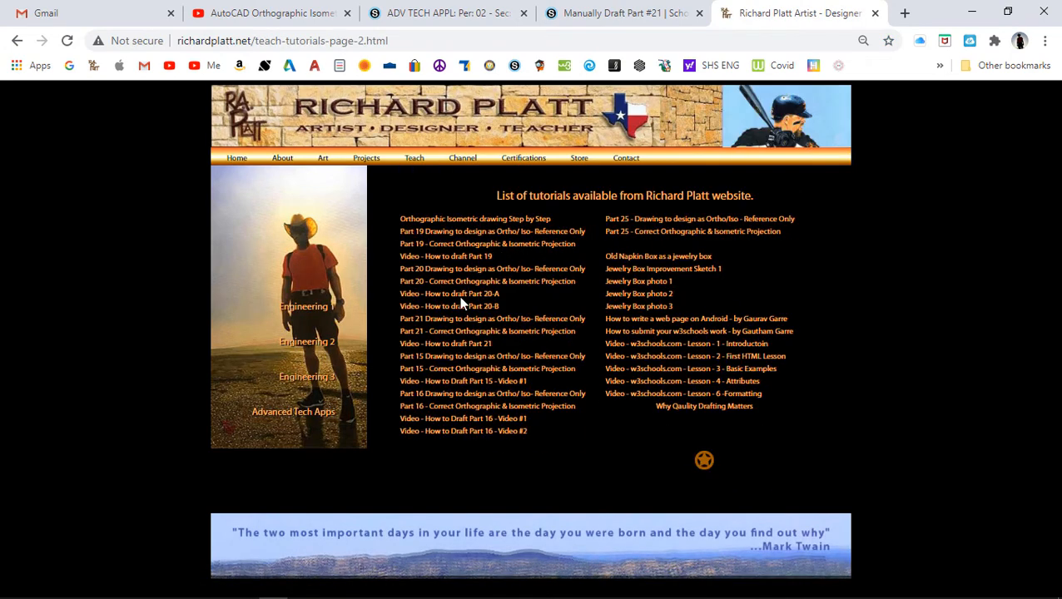
left_click(553, 289)
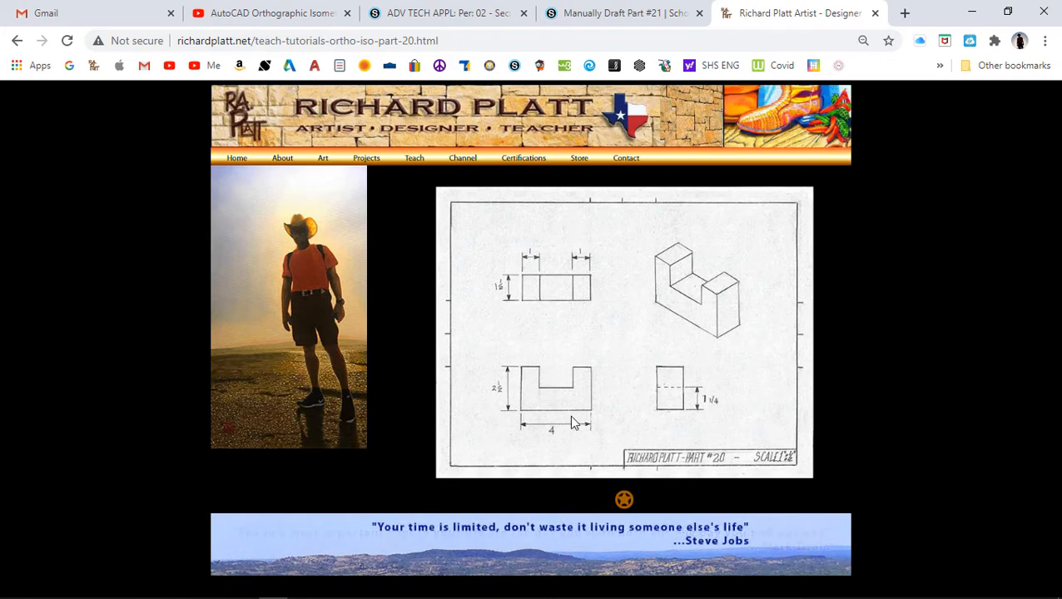
Step: Switch to AutoCAD and offset the inner vertical lines of the lower-left and upper-left view areas 2 units to the left
mouse_move(413, 587)
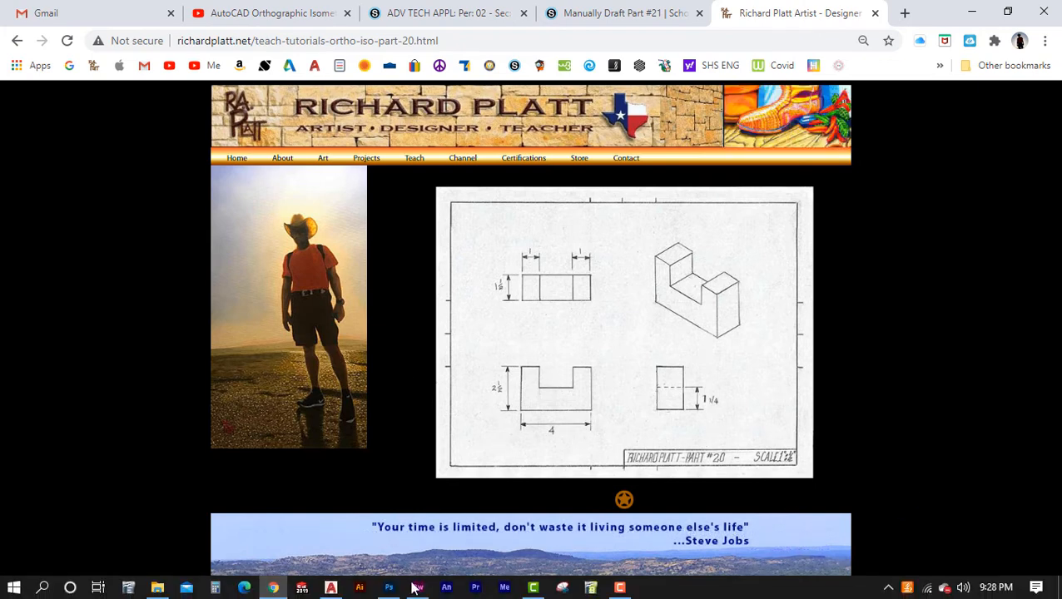
left_click(332, 587)
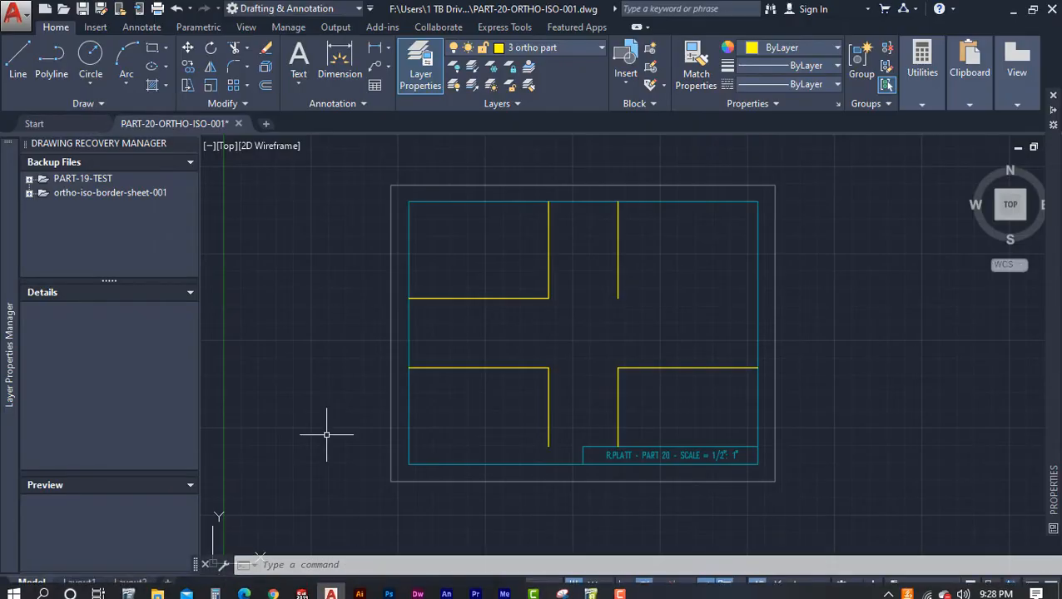
left_click(271, 90)
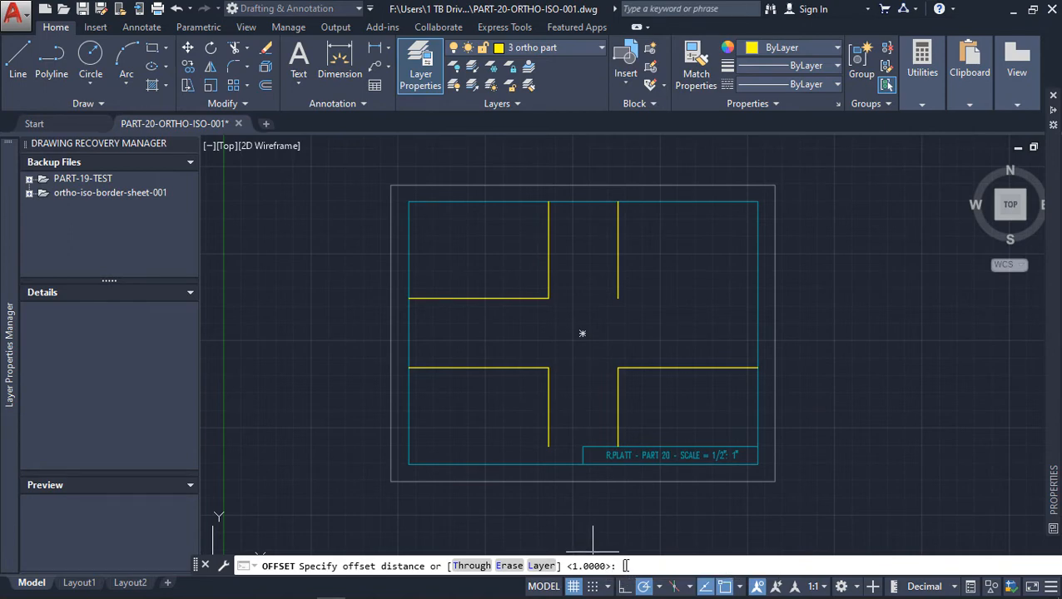
type("2")
key("Return")
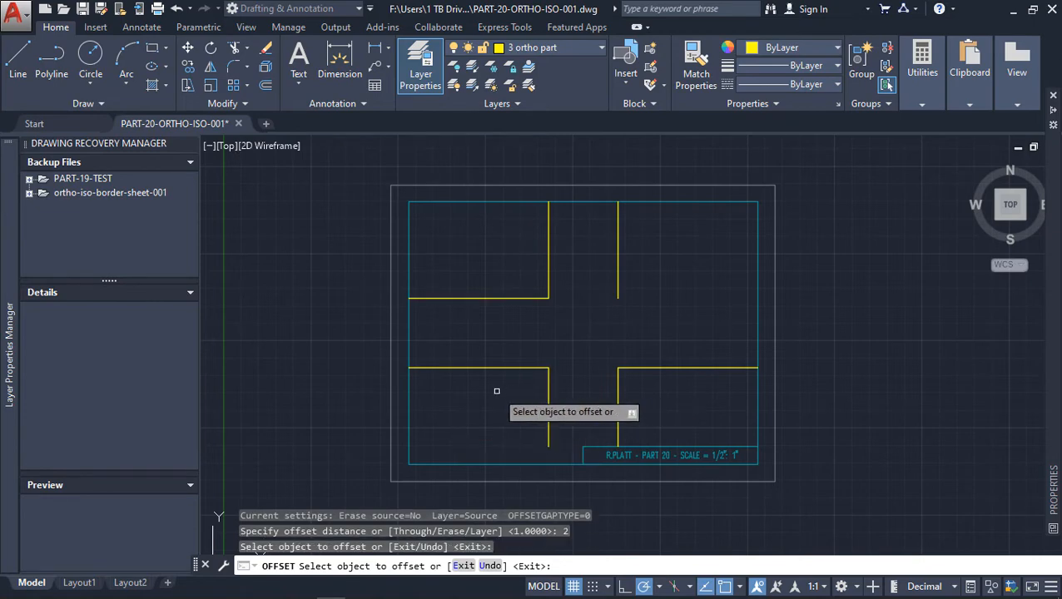
left_click(548, 388)
left_click(491, 385)
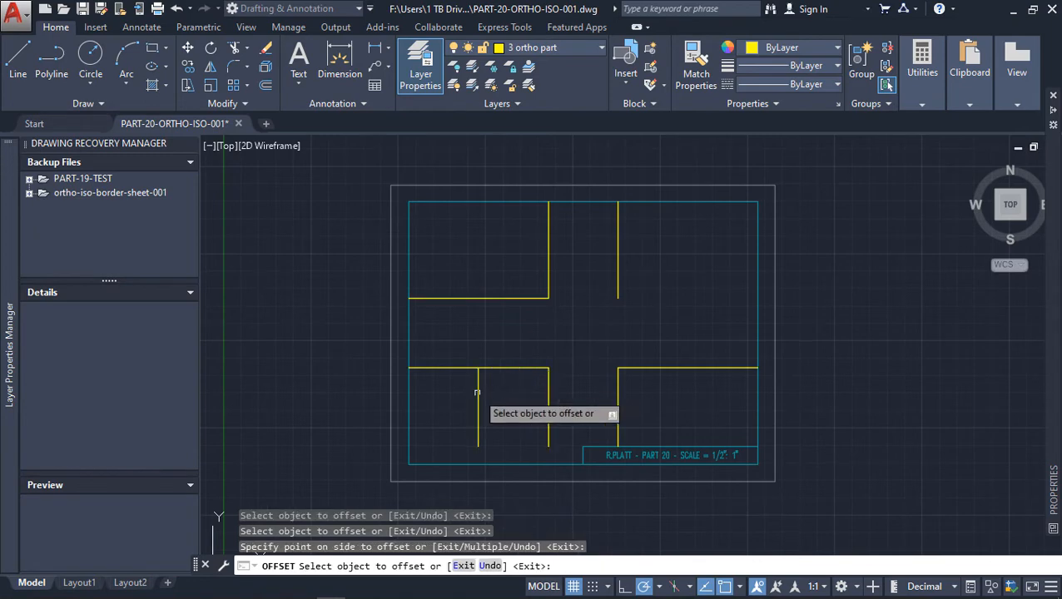
left_click(548, 275)
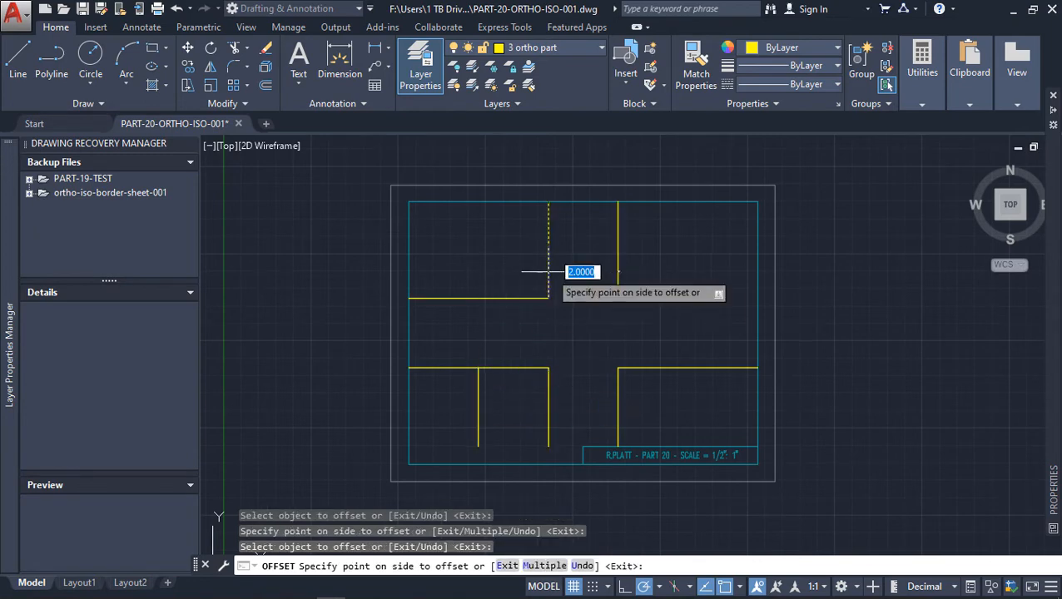
left_click(504, 271)
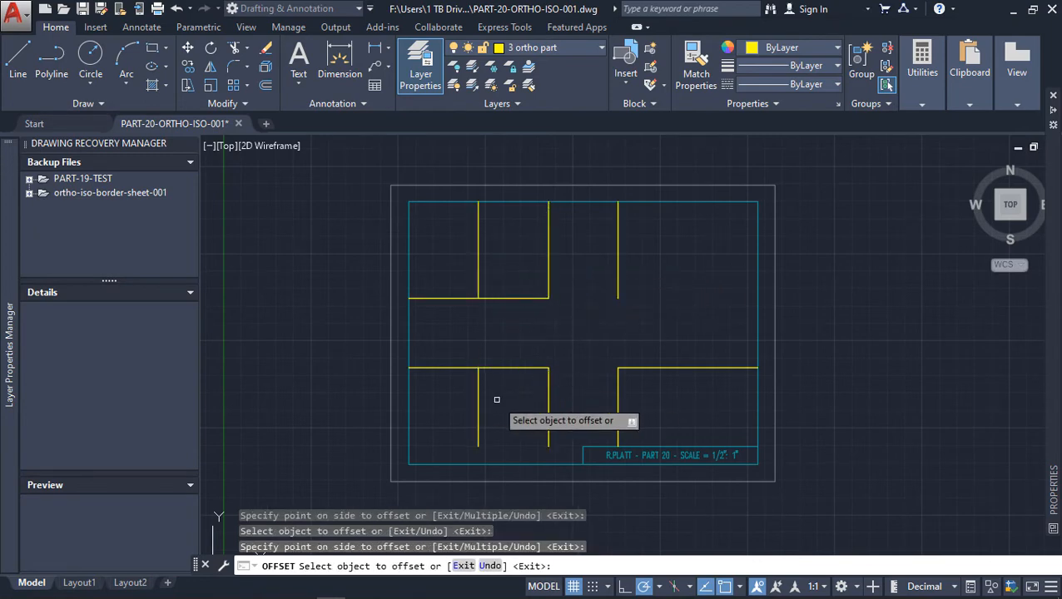
key("Escape")
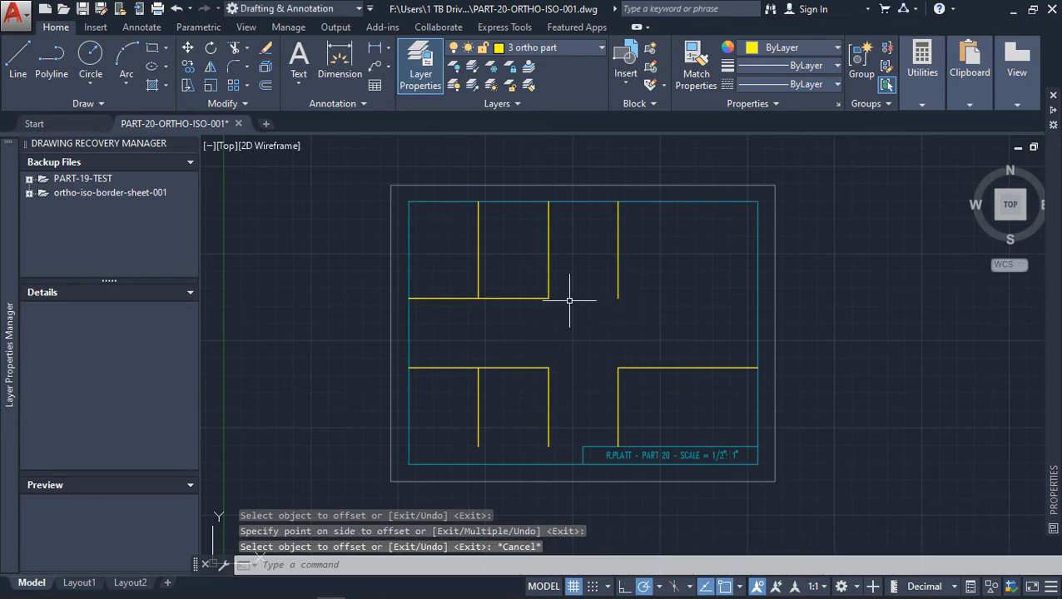
Step: Check the depth in Chrome's reference drawing, return to AutoCAD and offset the top view's lower line upward and the side view's left line rightward by .75
mouse_move(337, 589)
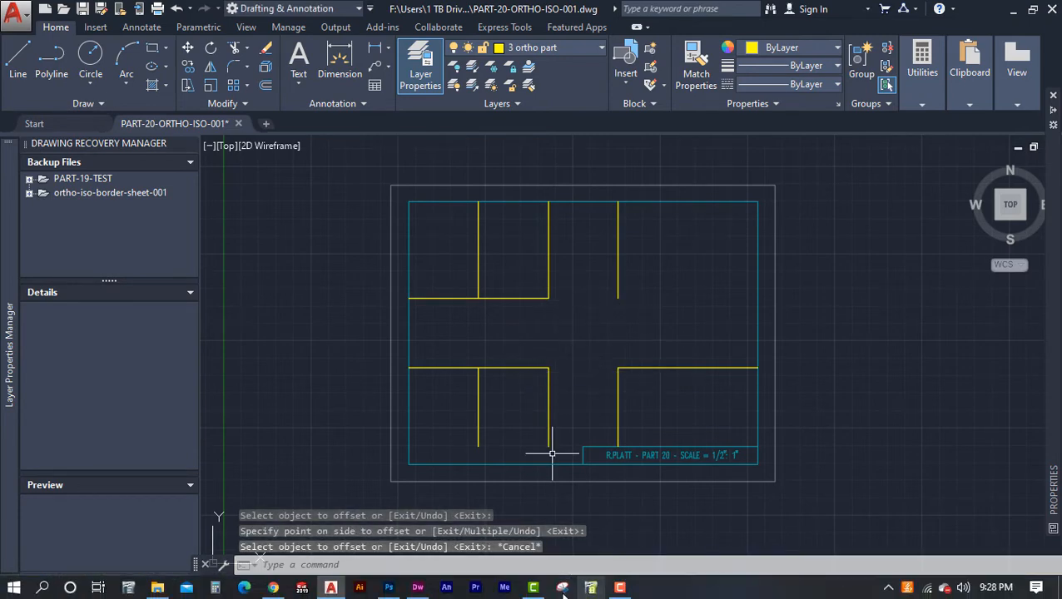
left_click(273, 587)
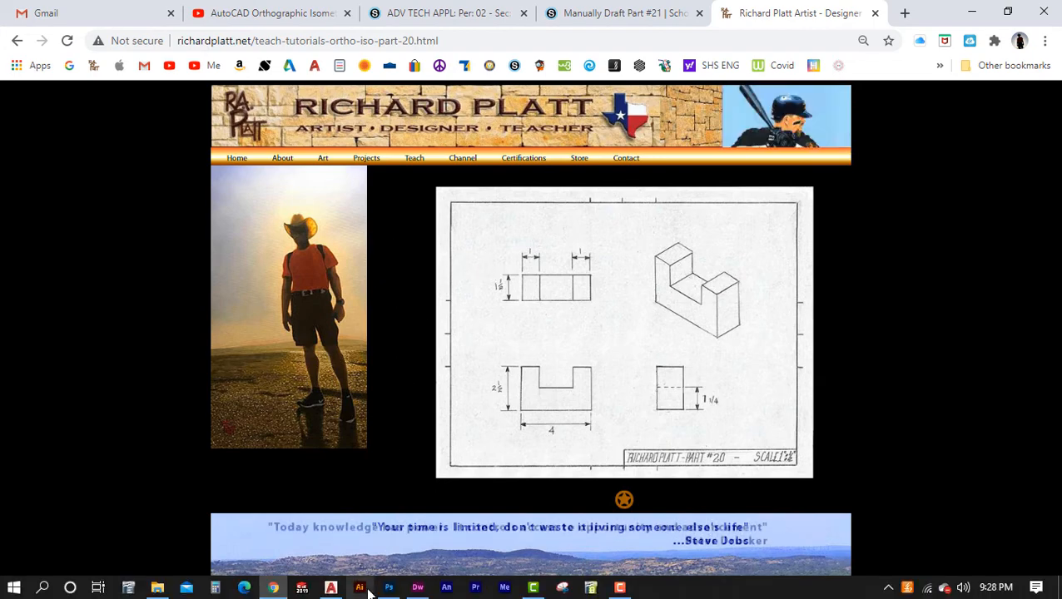
left_click(330, 589)
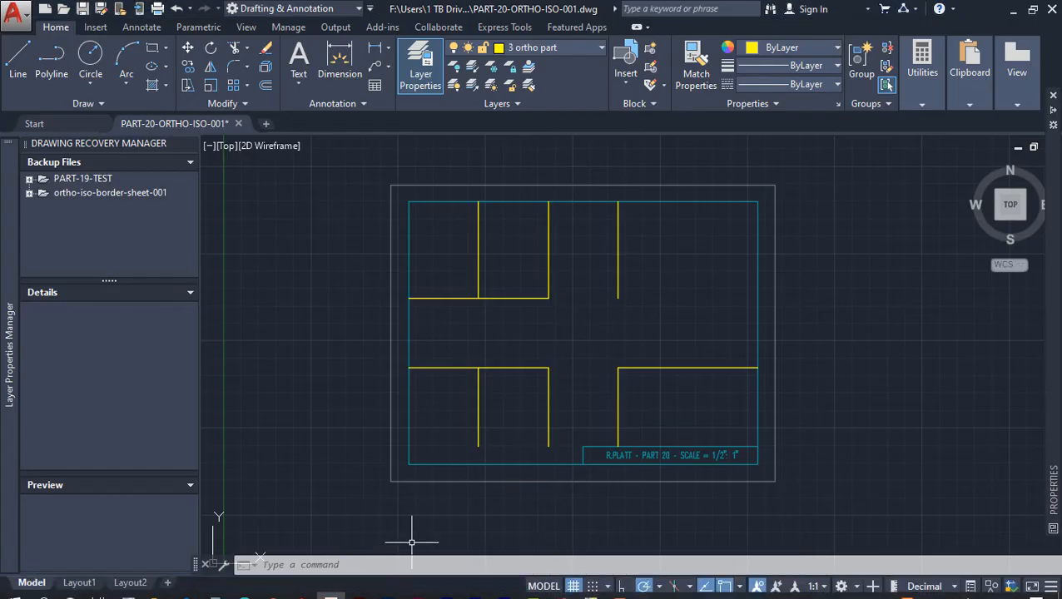
type("o")
key("Return")
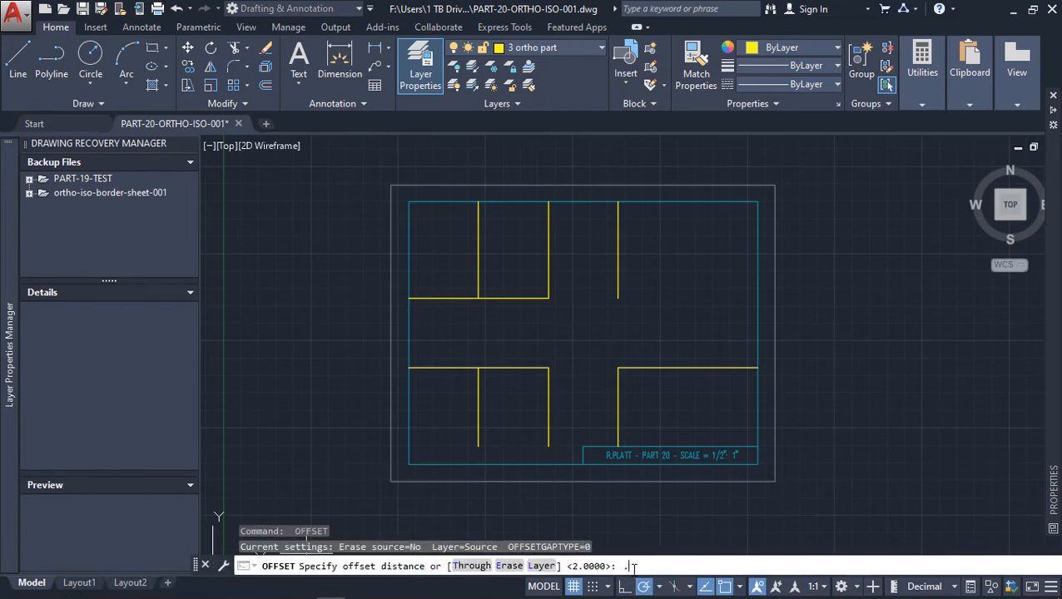
type(".75")
key("Return")
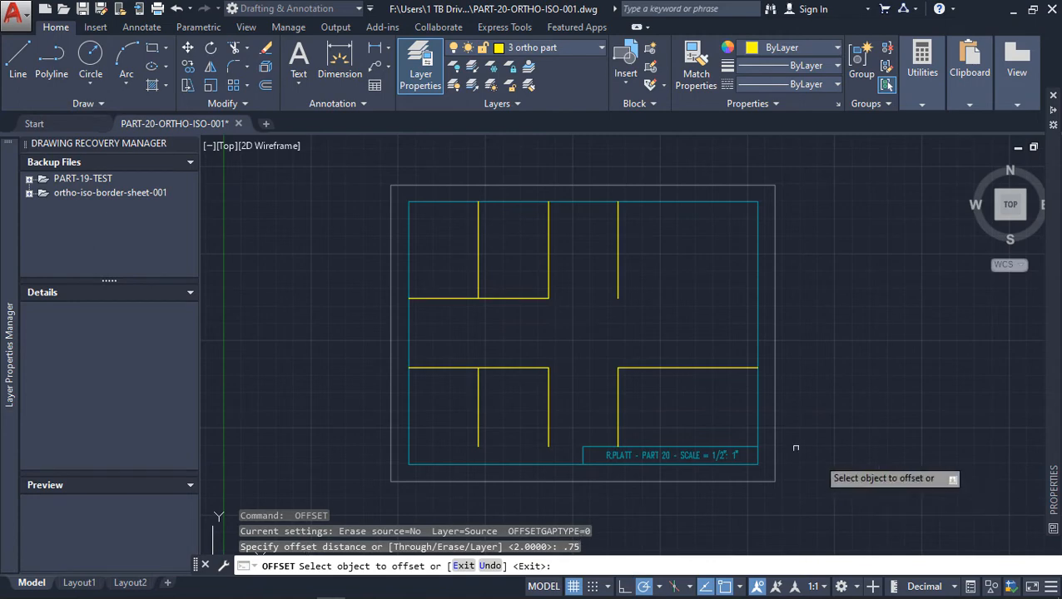
left_click(497, 296)
left_click(497, 285)
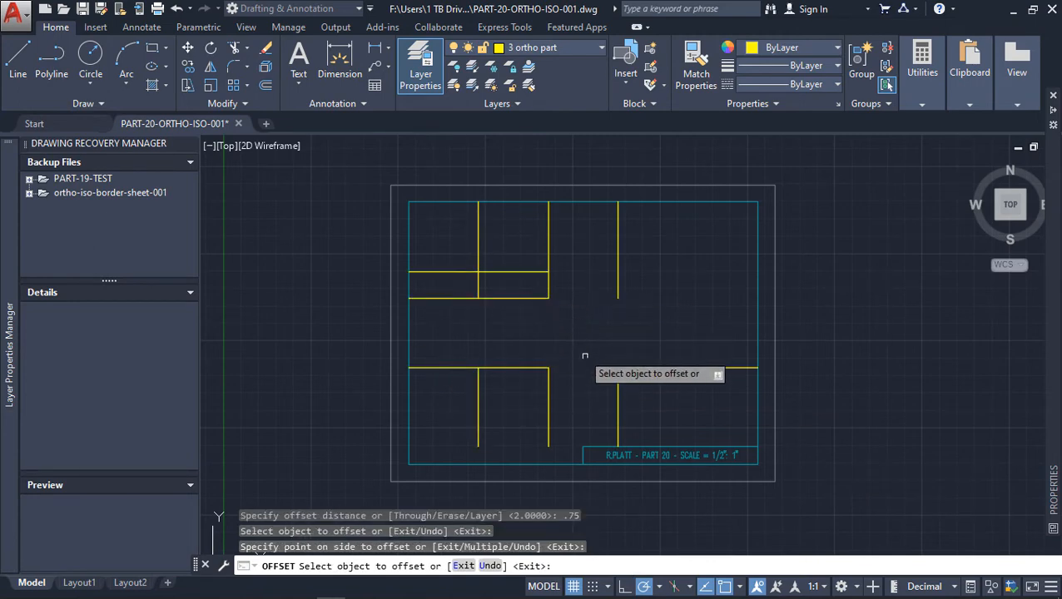
left_click(617, 387)
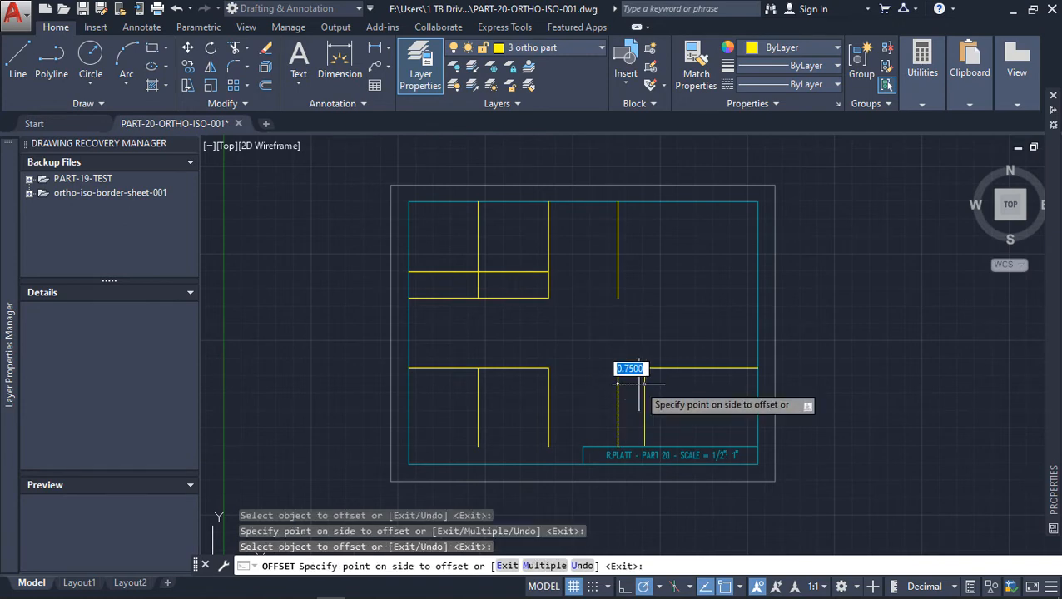
left_click(626, 376)
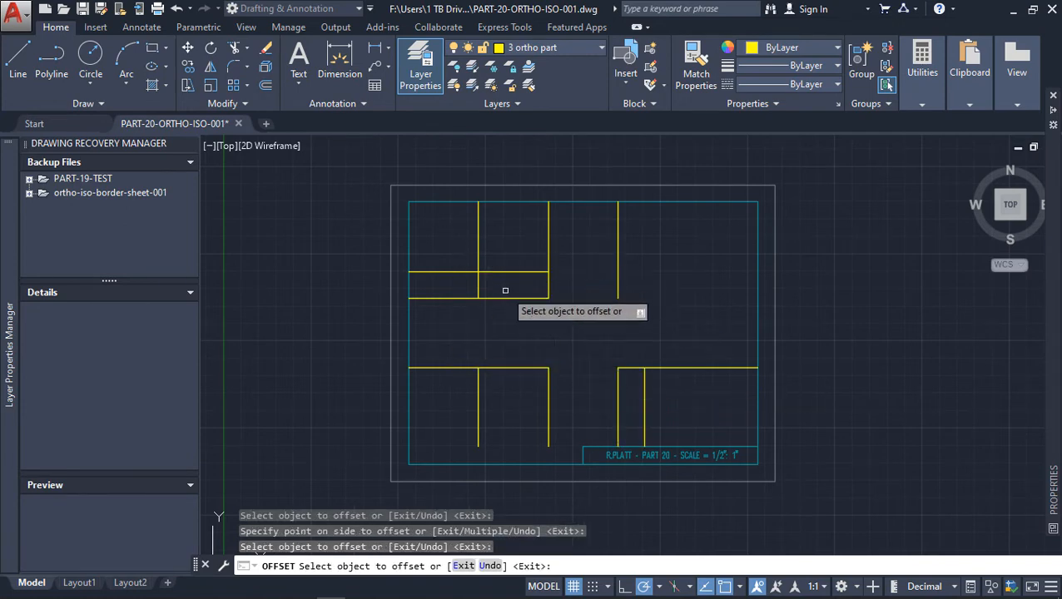
key("Escape")
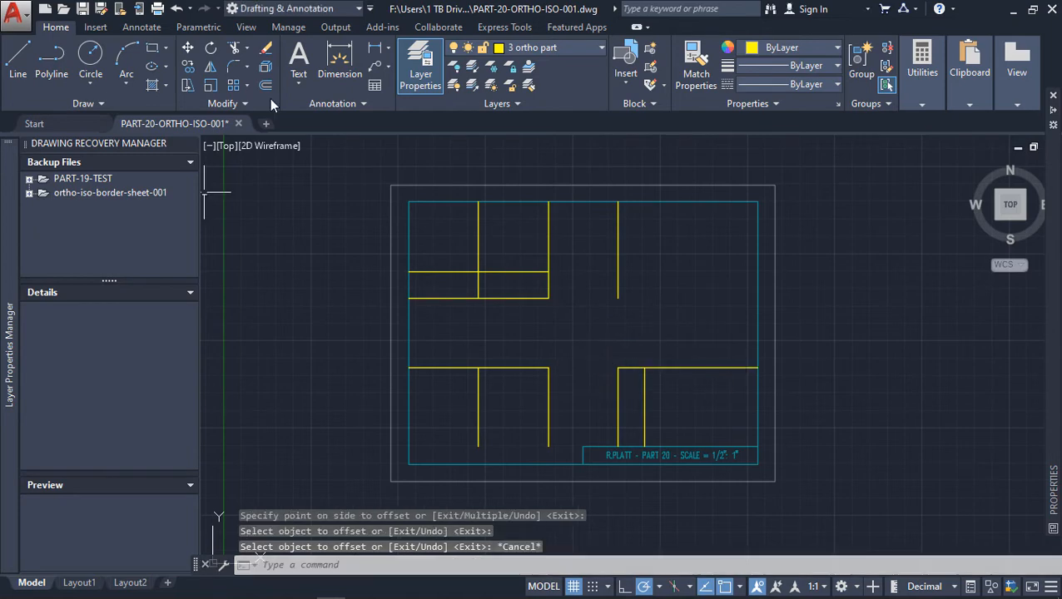
Step: Trim the four overhanging line ends around the upper-left top view, using its own lines as cutting edges, to leave a closed rectangle
left_click(236, 49)
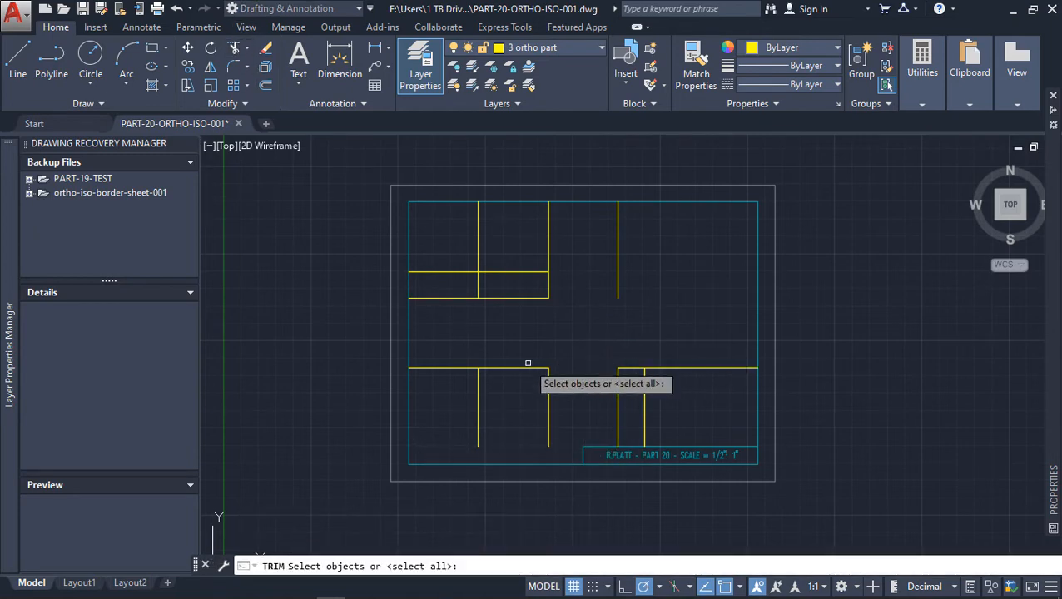
left_click(570, 341)
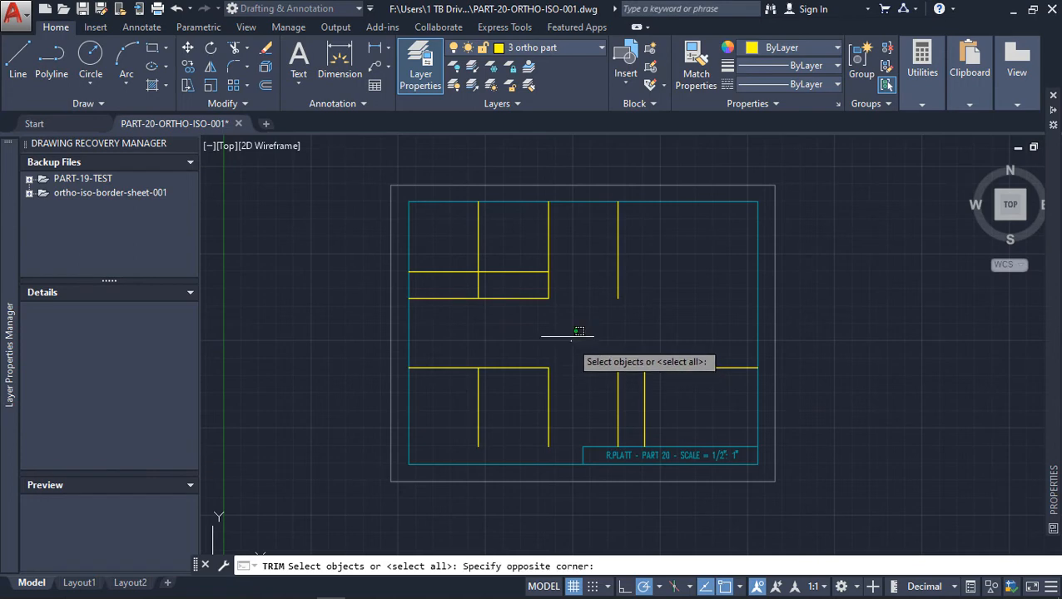
left_click(446, 221)
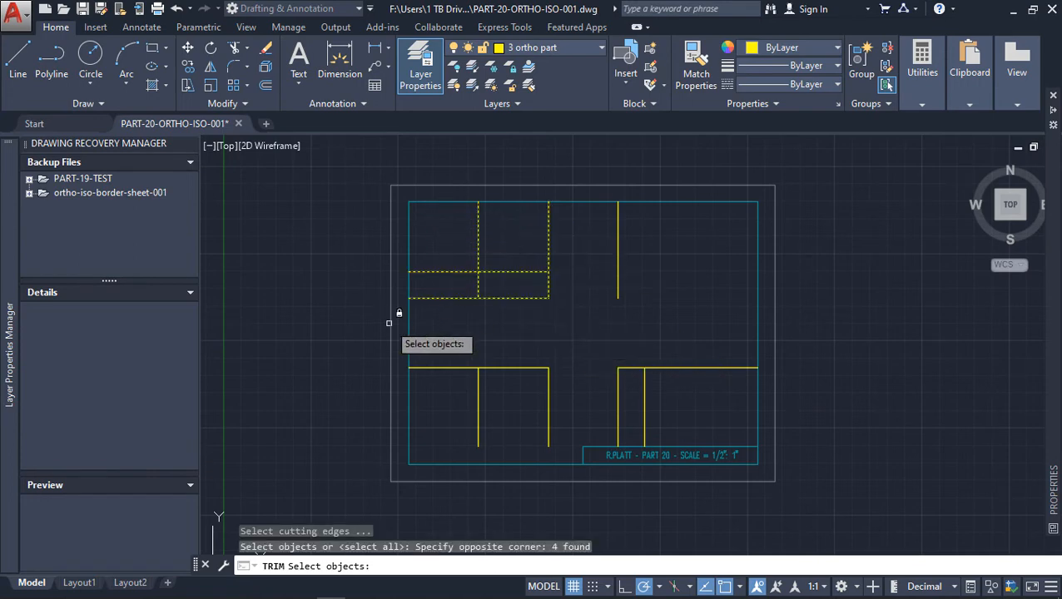
key("Return")
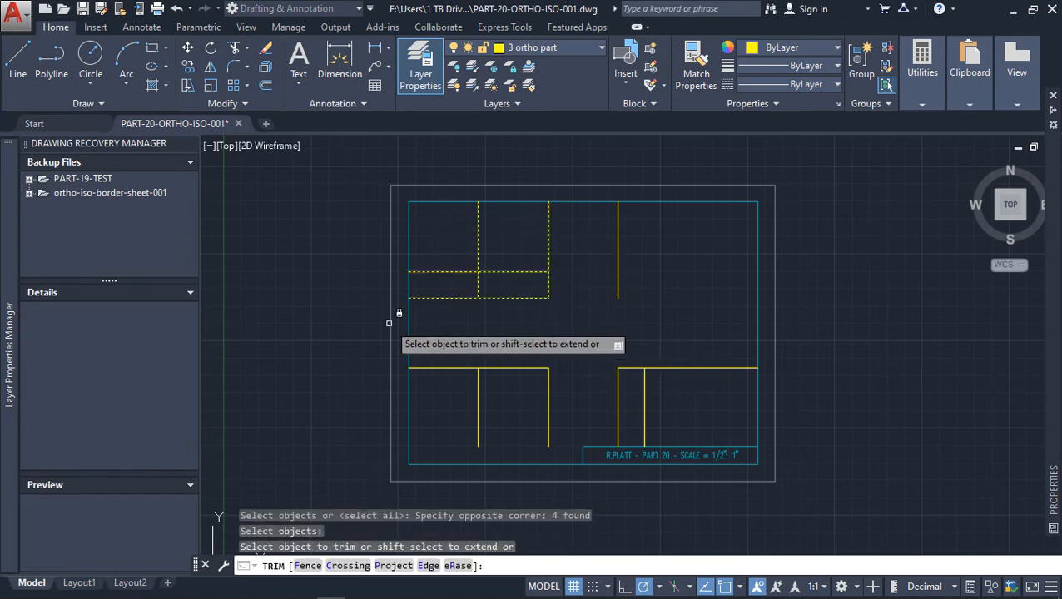
left_click(479, 242)
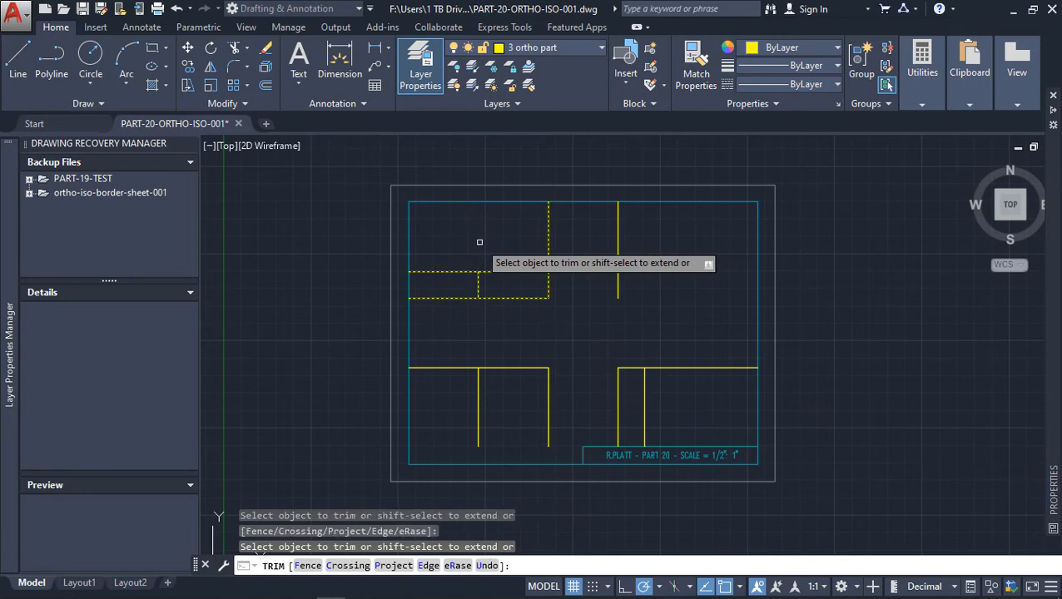
left_click(442, 272)
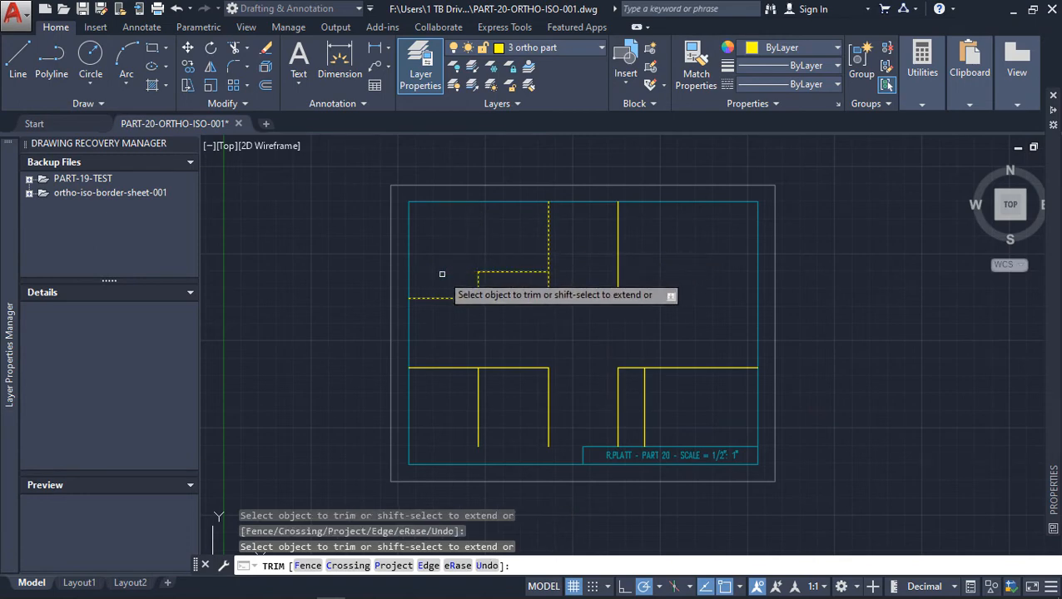
left_click(550, 221)
left_click(448, 297)
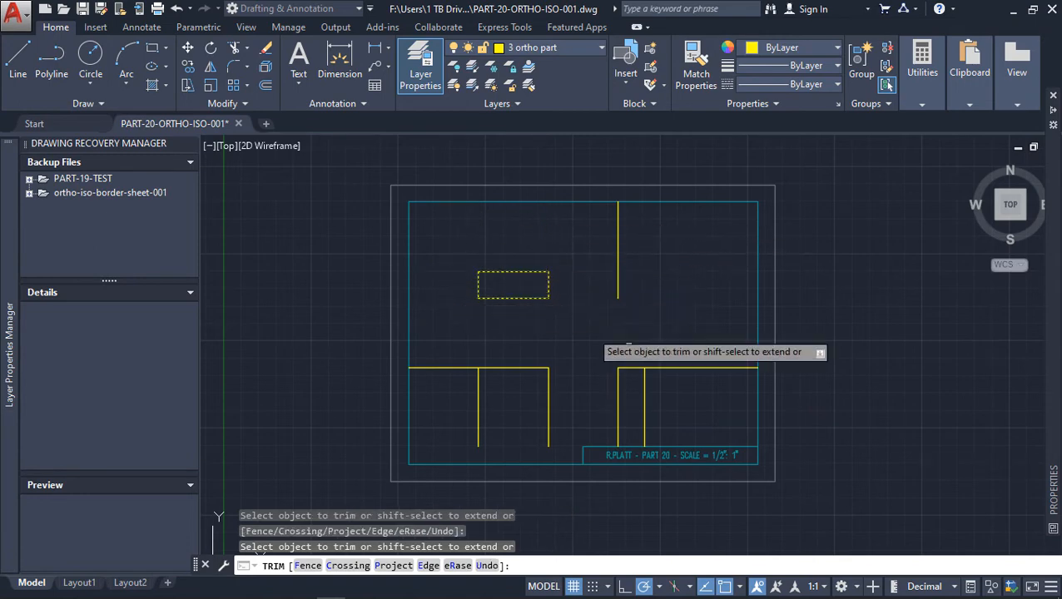
key("Escape")
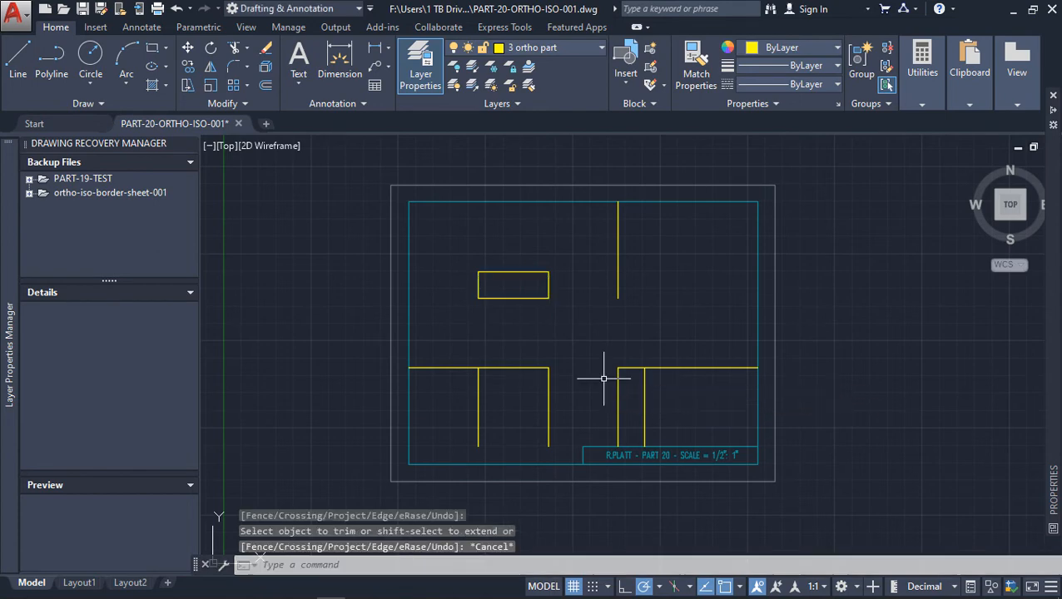
Step: Trim the lower-right side view's upper horizontal line back to its right vertical line
key("space")
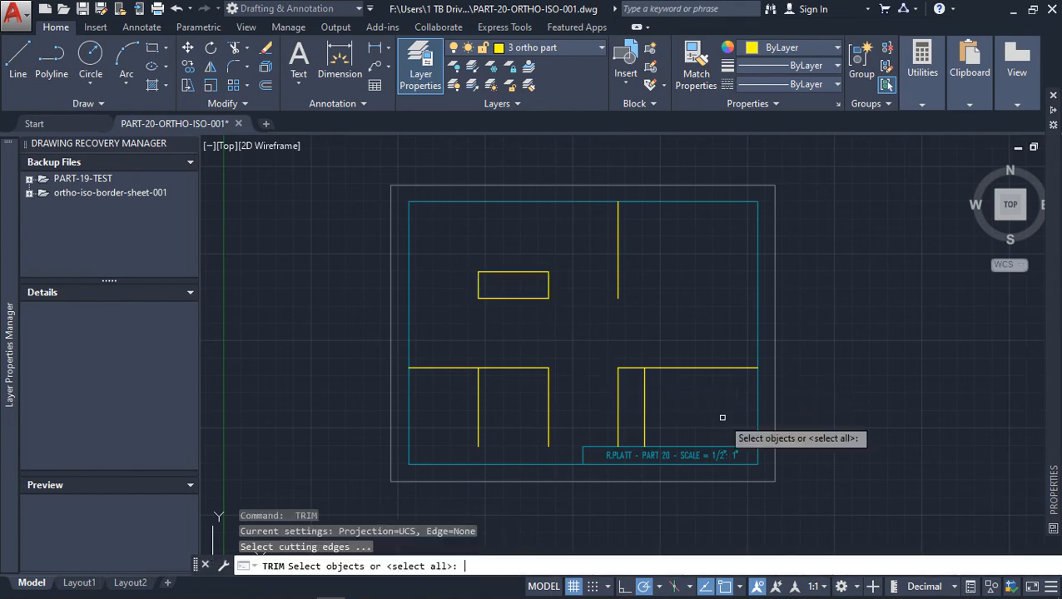
left_click(714, 413)
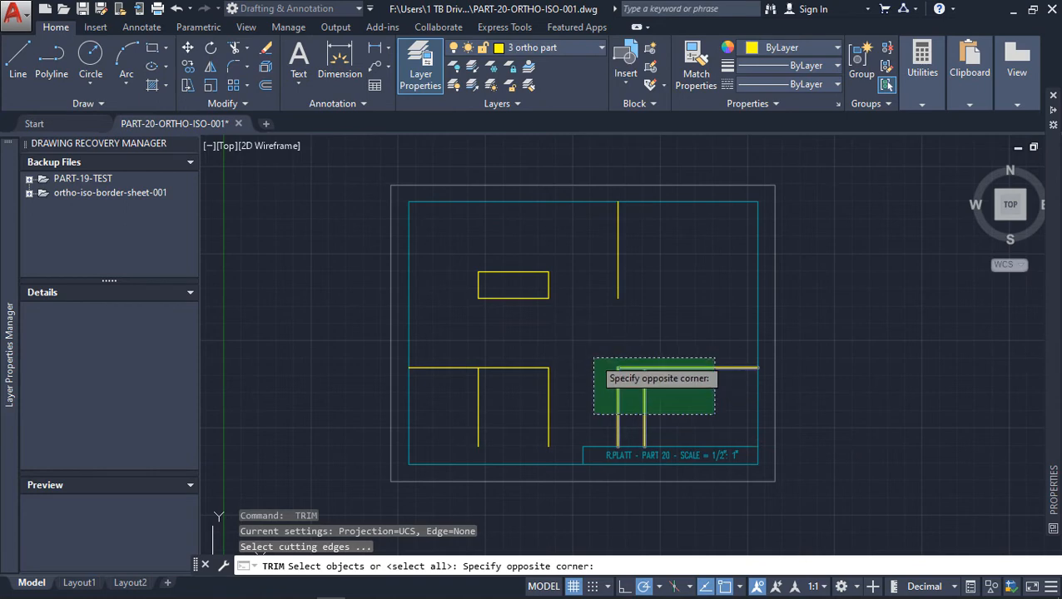
left_click(590, 354)
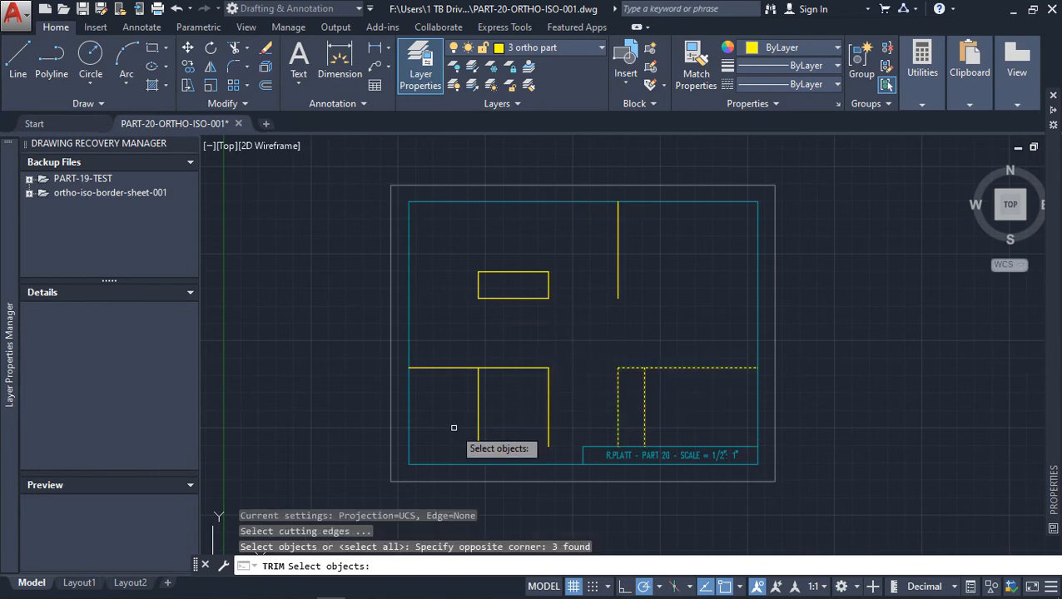
key("space")
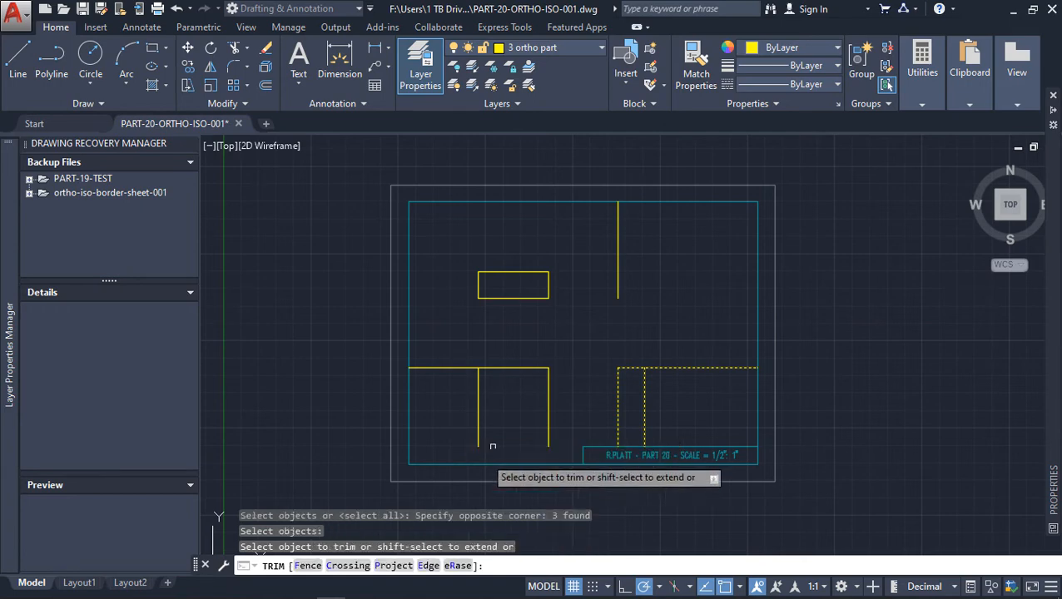
left_click(694, 371)
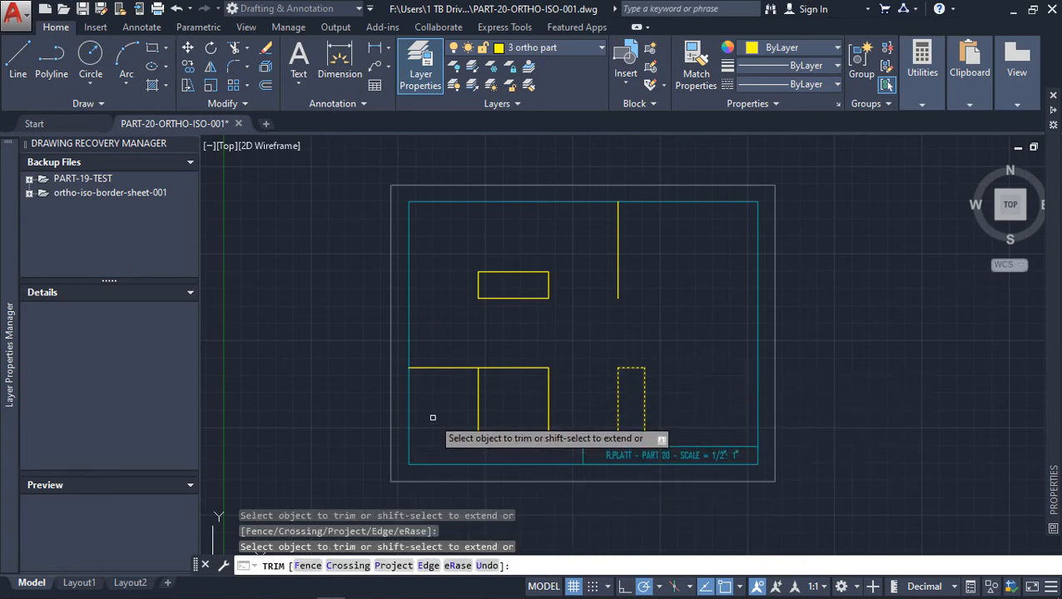
key("Escape")
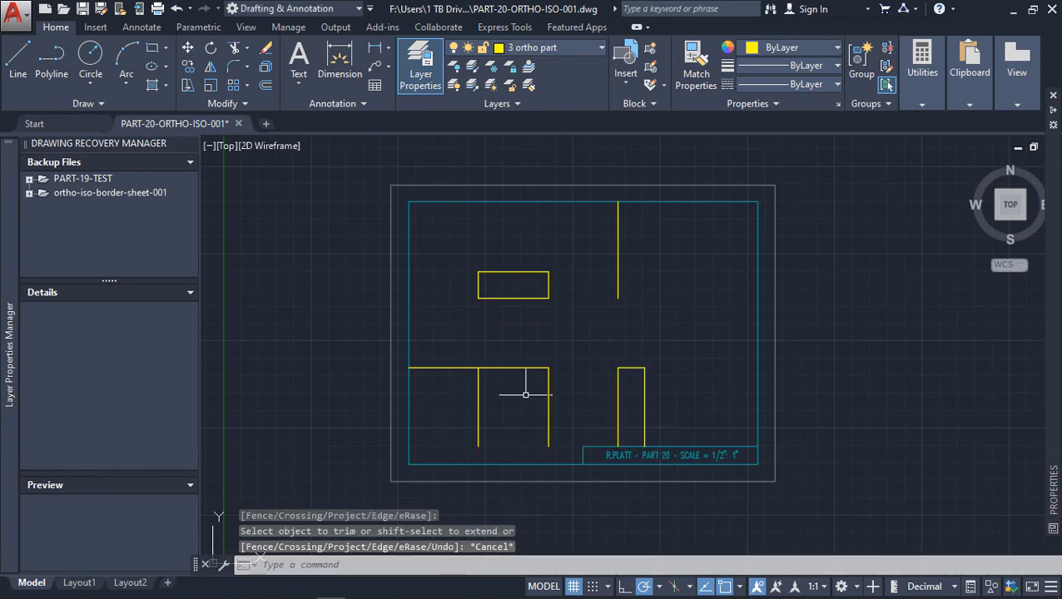
Step: Trim the lower-left front view's upper horizontal line back to its left vertical line
left_click(569, 412)
left_click(441, 353)
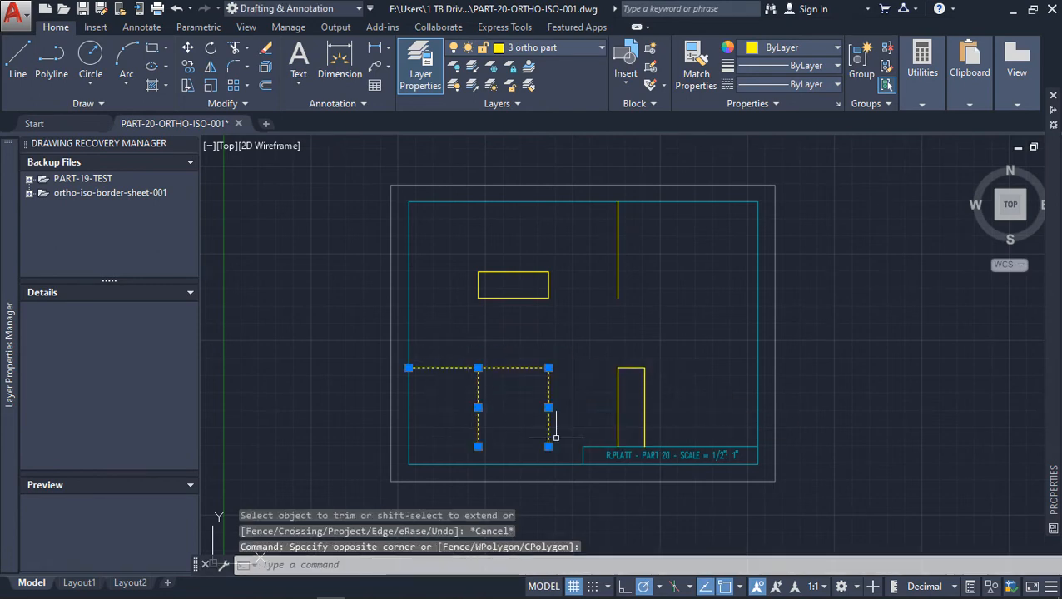
type("tr")
key("Return")
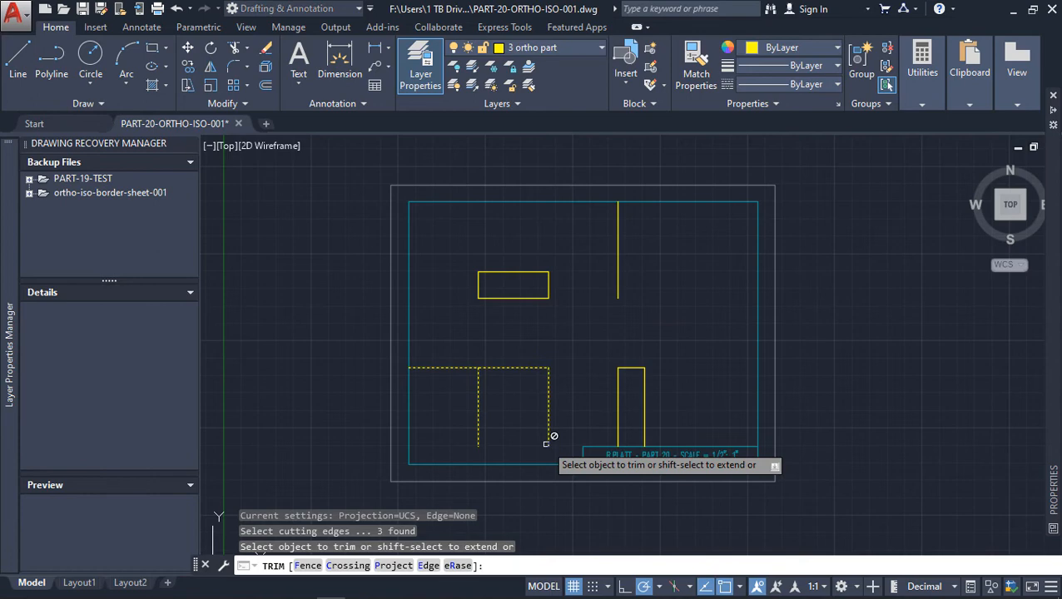
left_click(449, 367)
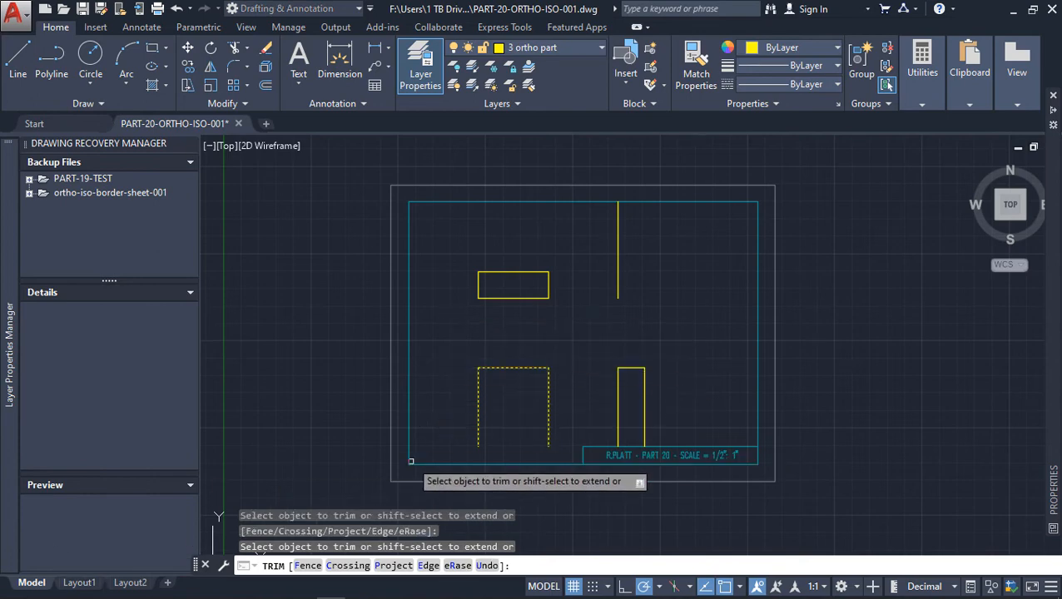
key("Escape")
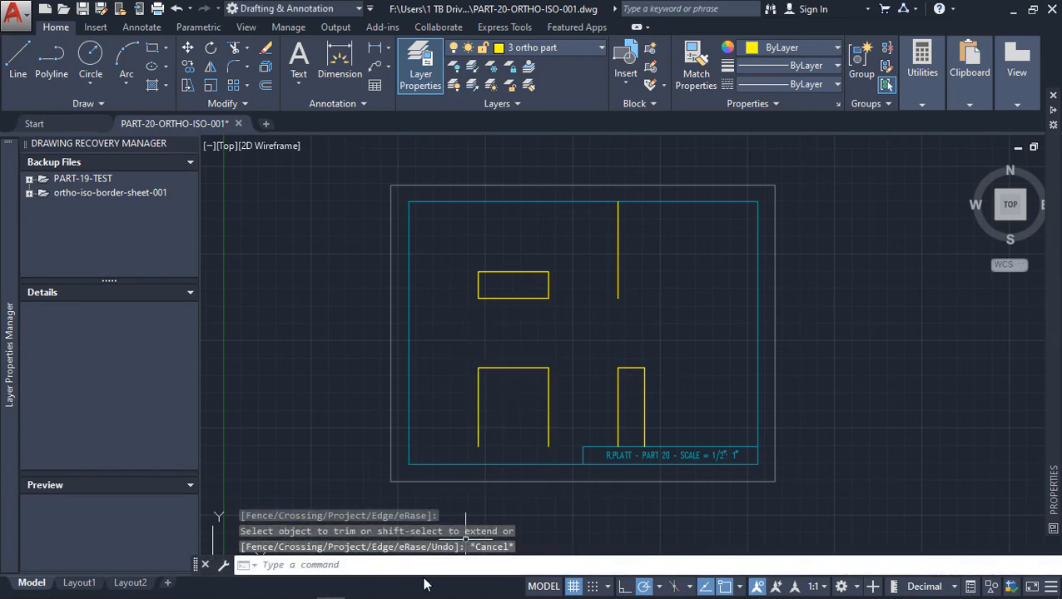
Step: Check the height in Chrome's reference drawing, return to AutoCAD and offset the front and side views' upper horizontal lines downward by 1.25
mouse_move(425, 590)
left_click(274, 589)
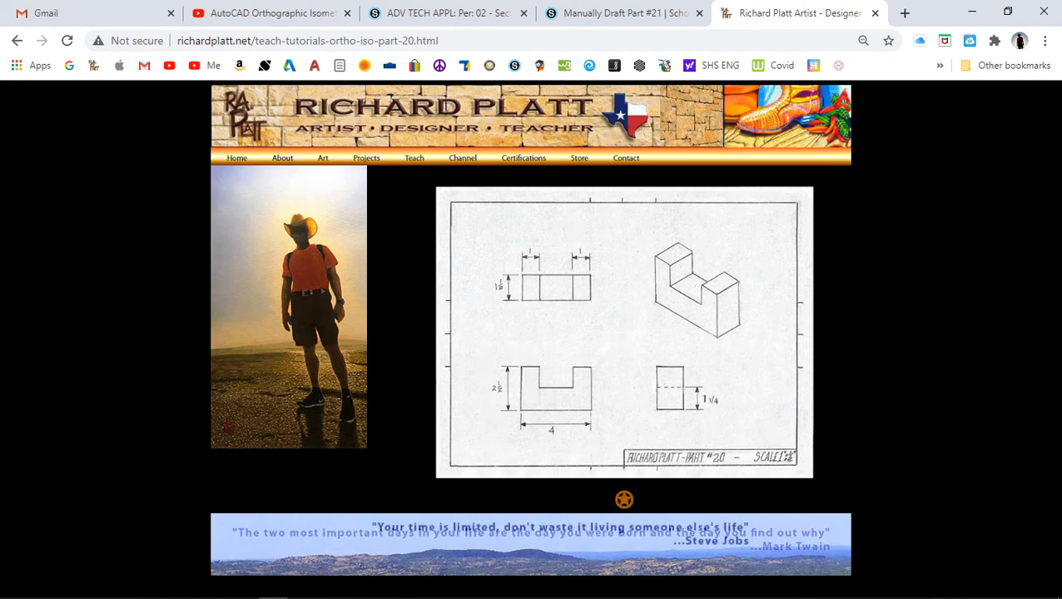
mouse_move(297, 593)
left_click(330, 587)
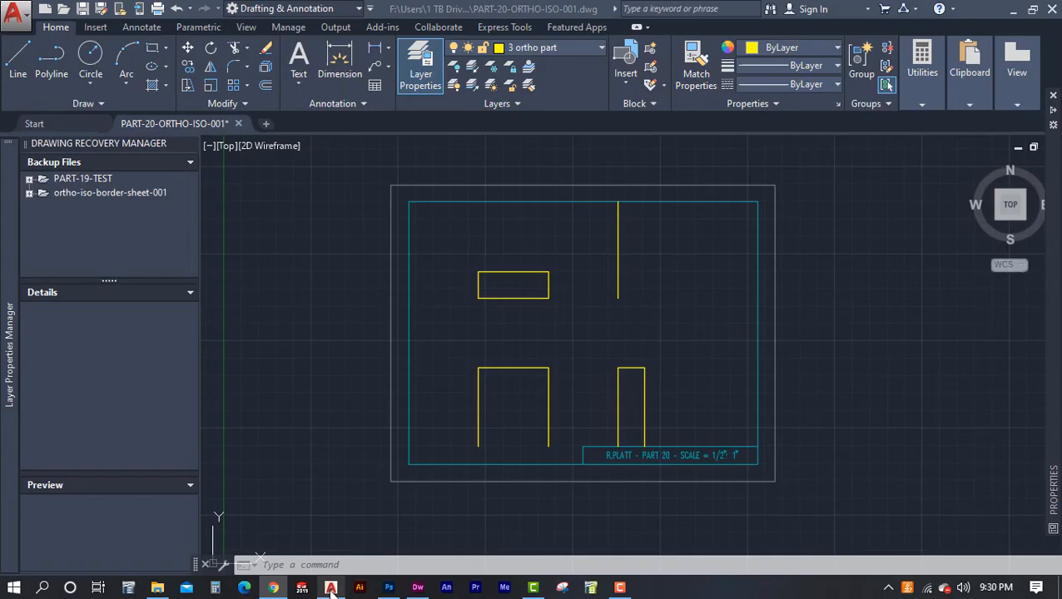
left_click(267, 86)
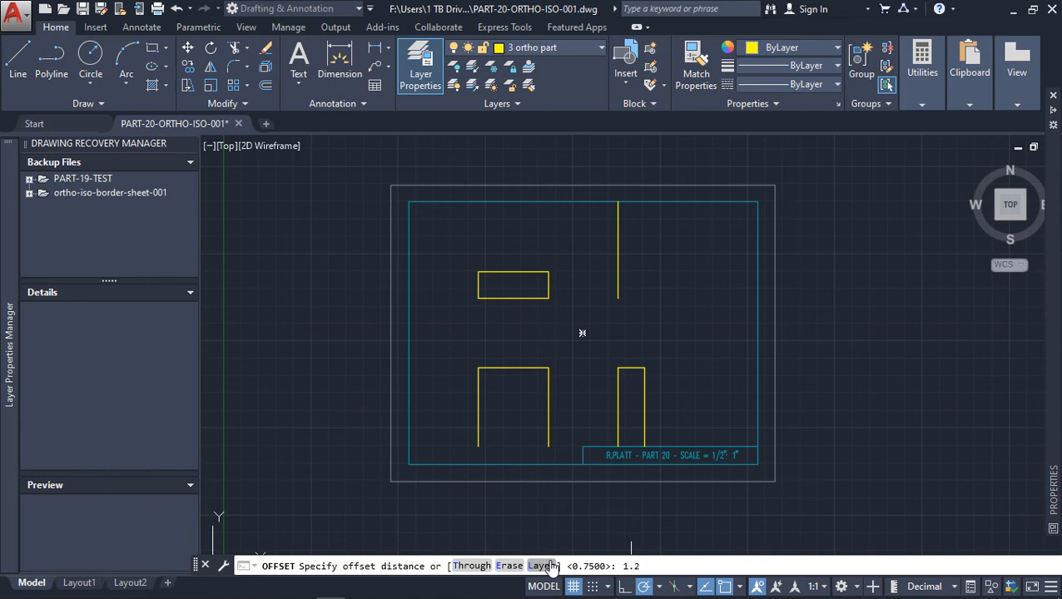
key("Return")
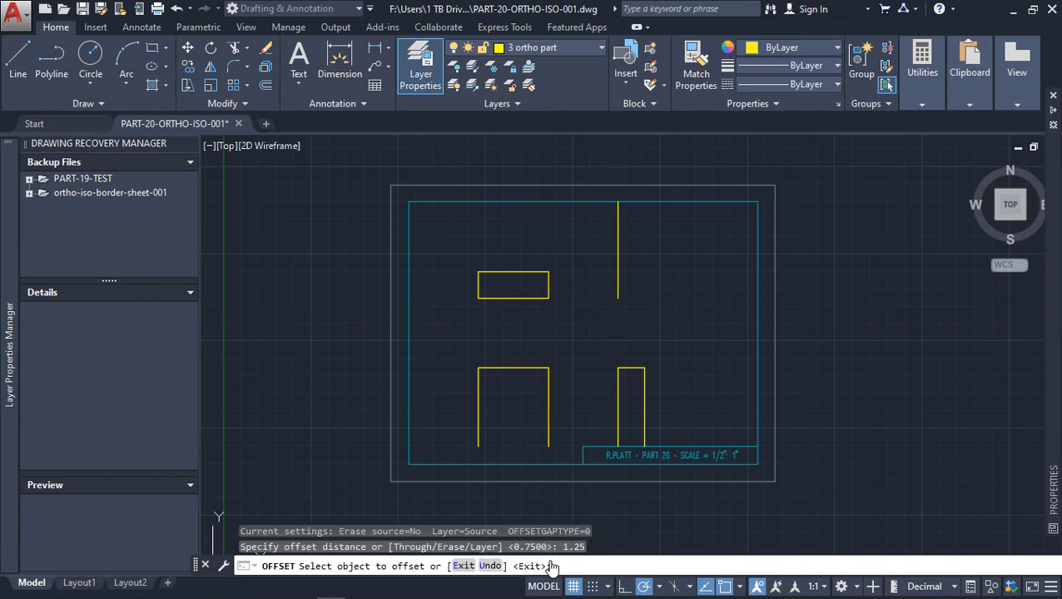
left_click(514, 366)
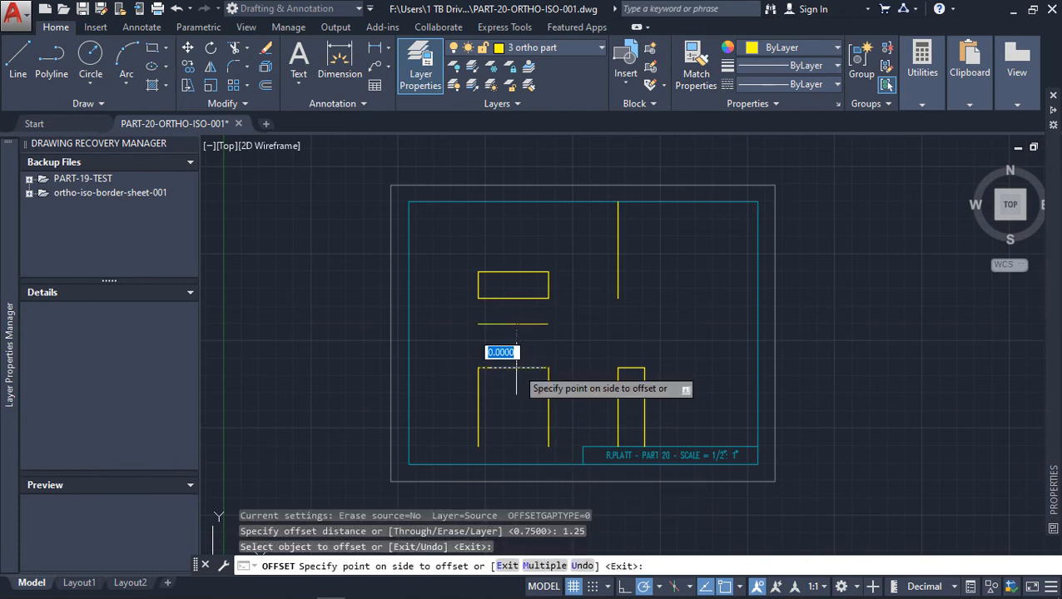
left_click(514, 393)
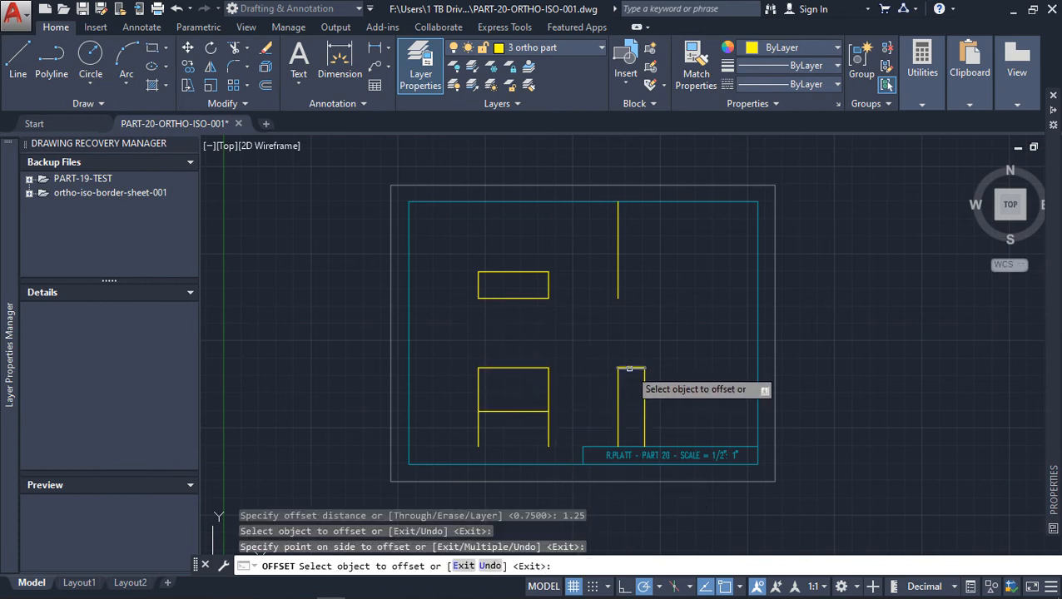
left_click(629, 367)
left_click(631, 347)
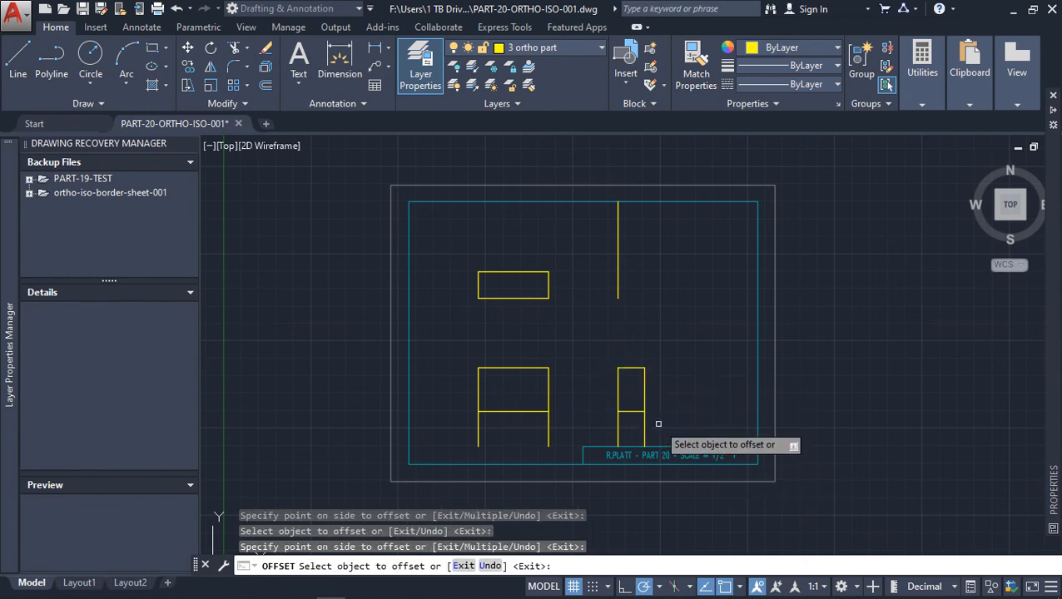
key("Escape")
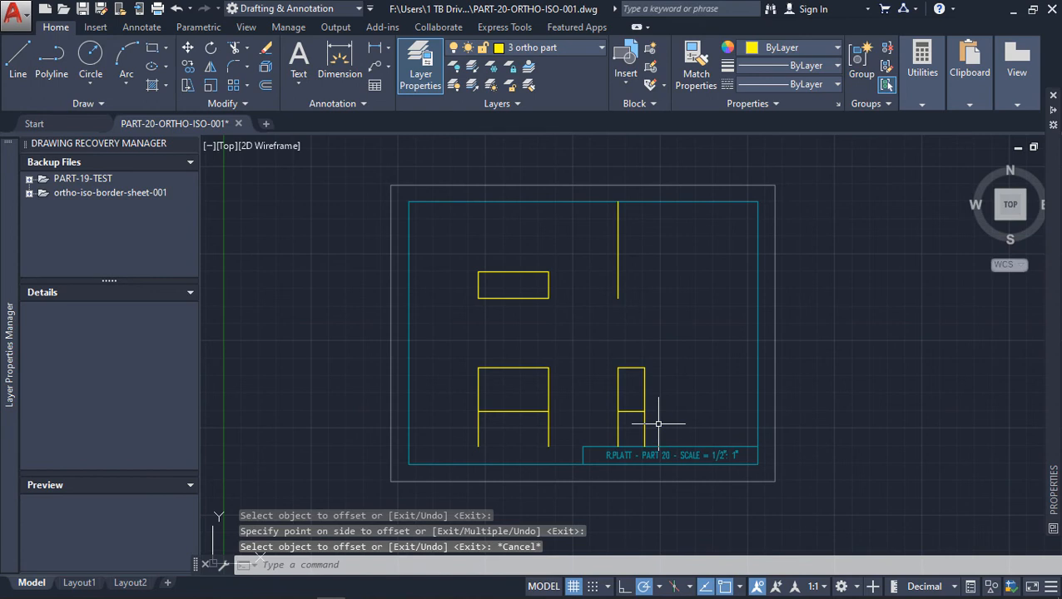
Step: Try to trim the overhanging lower ends of the front and side views together with one crossing window, and undo the trim
key("Up")
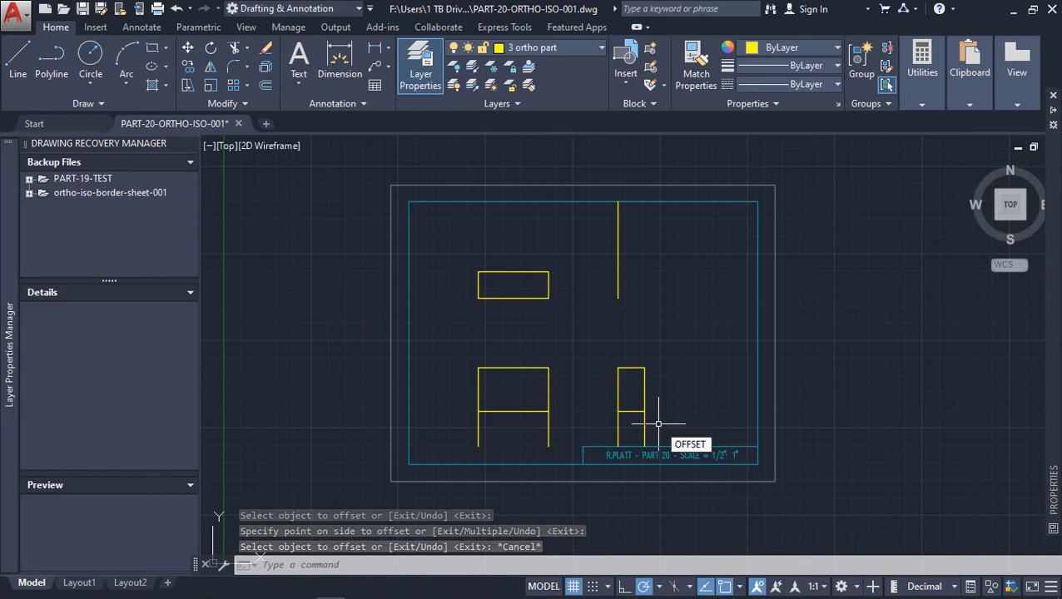
key("Up")
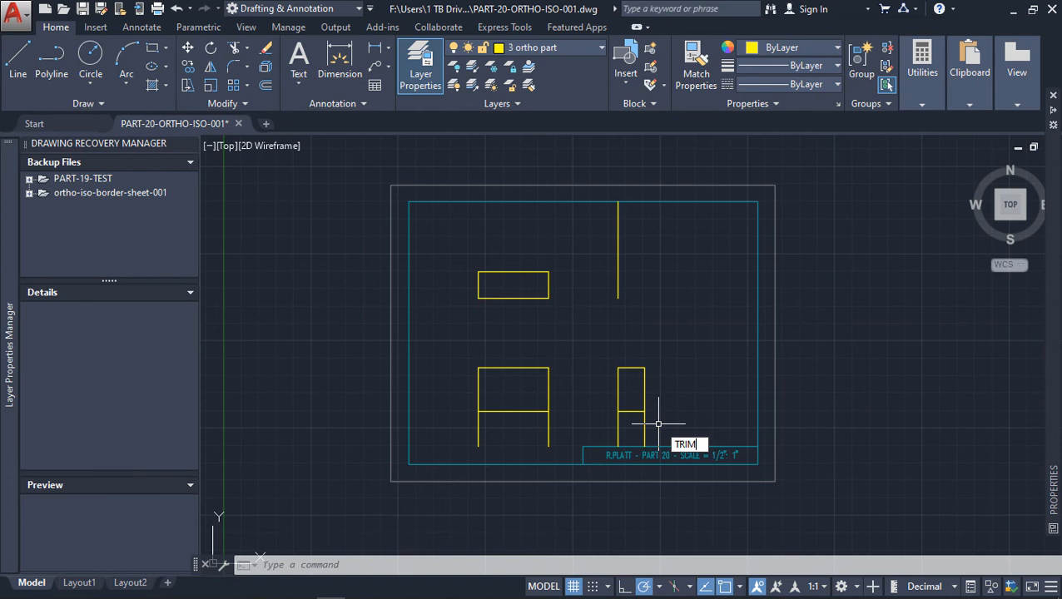
key("Return")
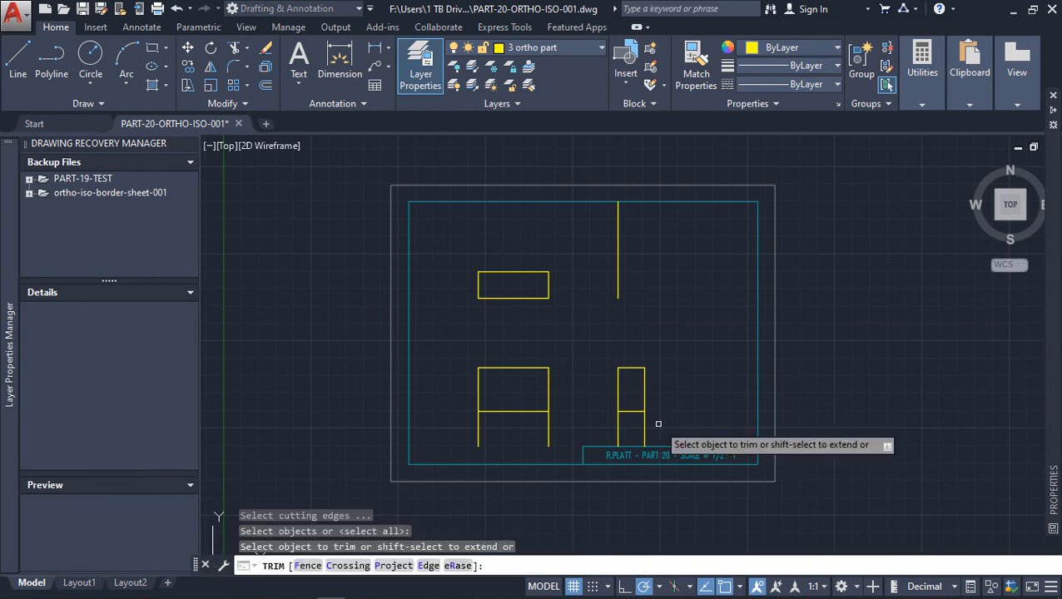
left_click(678, 438)
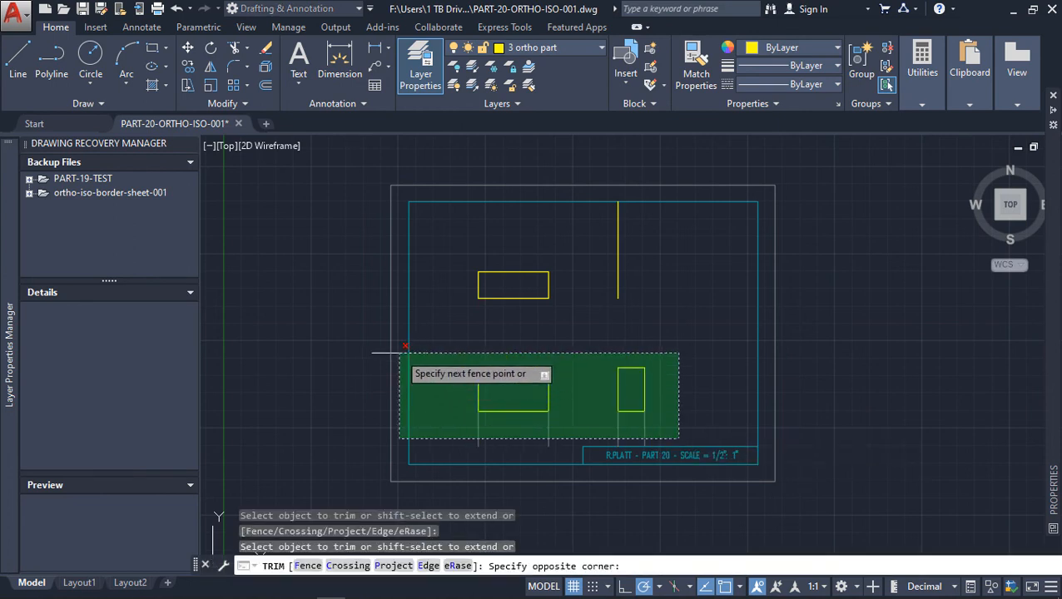
left_click(445, 344)
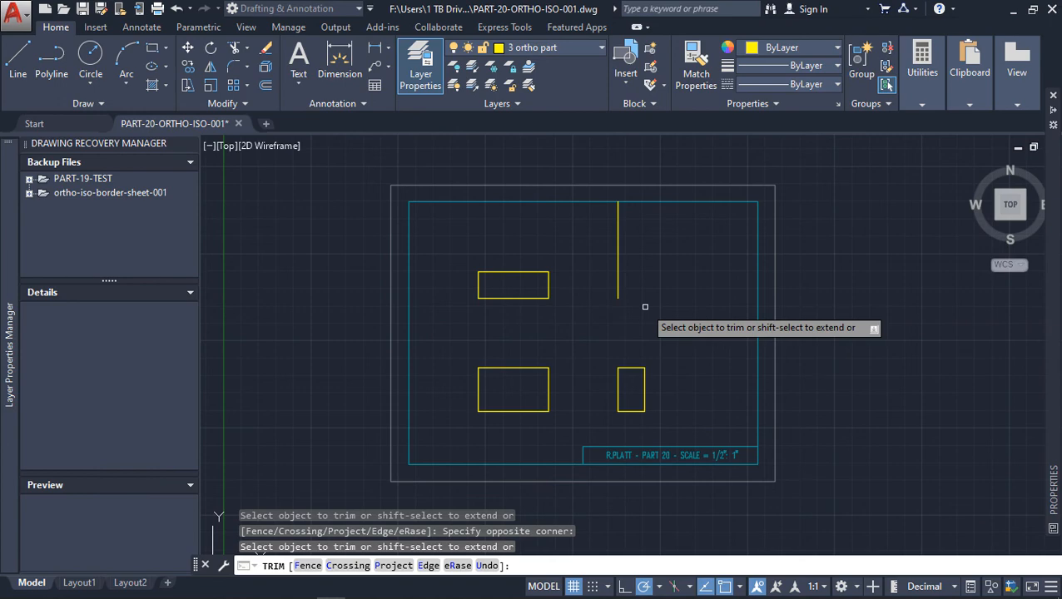
key("Escape")
key("ctrl+z")
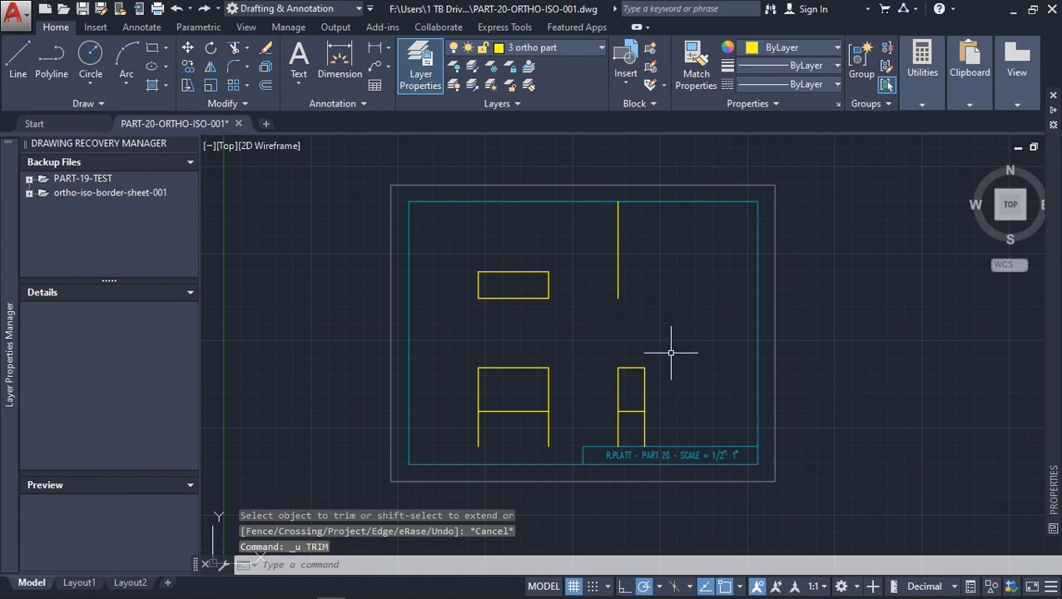
type("TRIM")
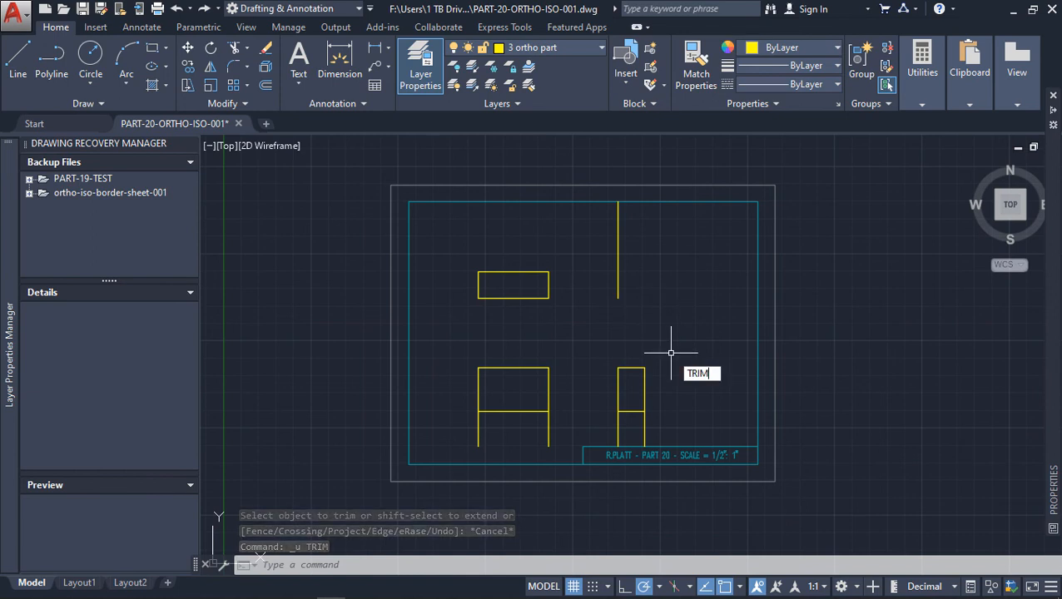
key("Return")
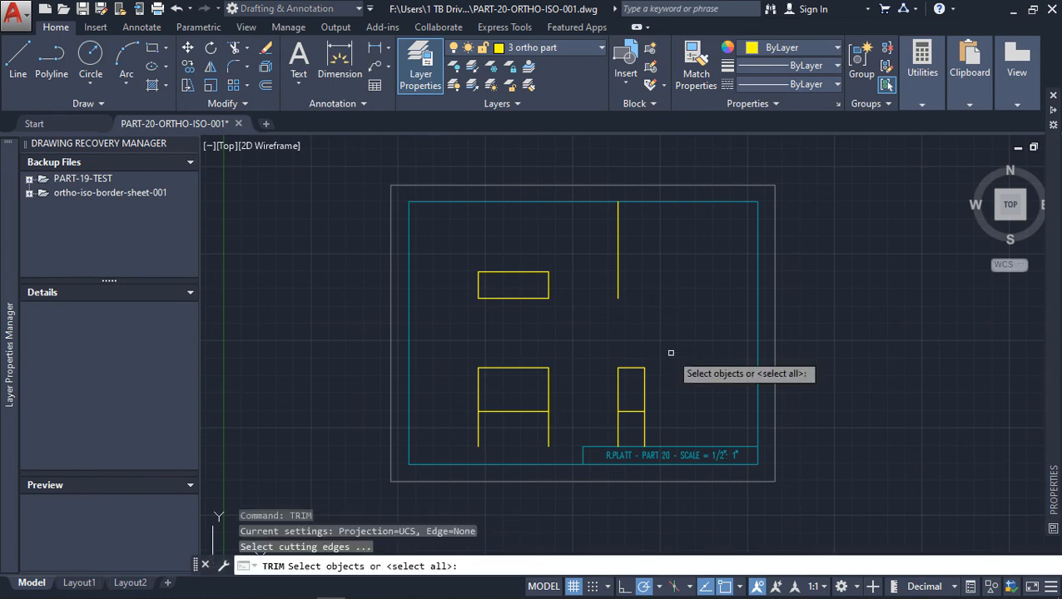
left_click(686, 430)
left_click(405, 335)
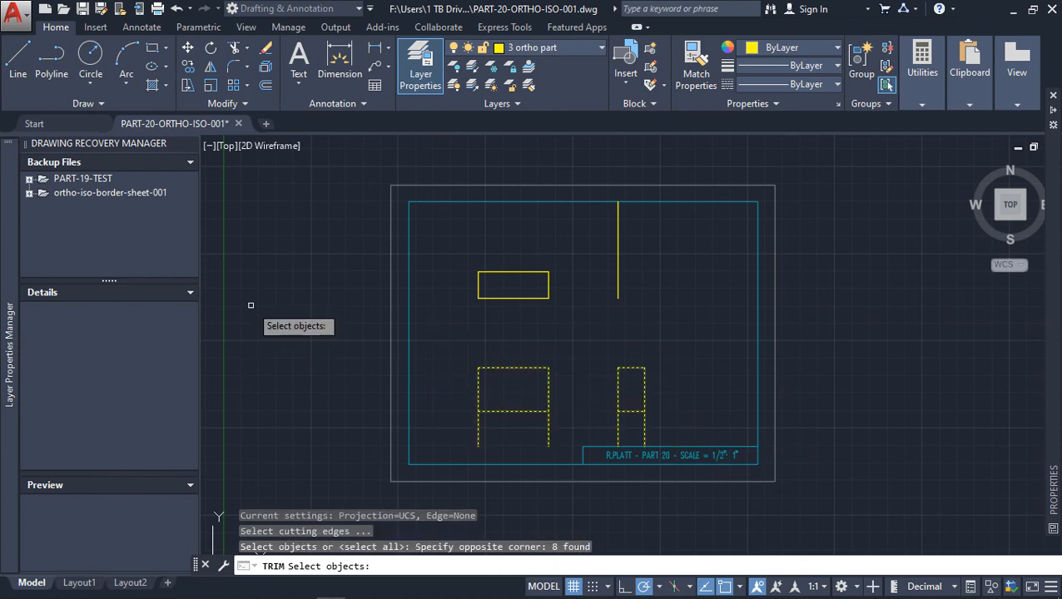
key("Escape")
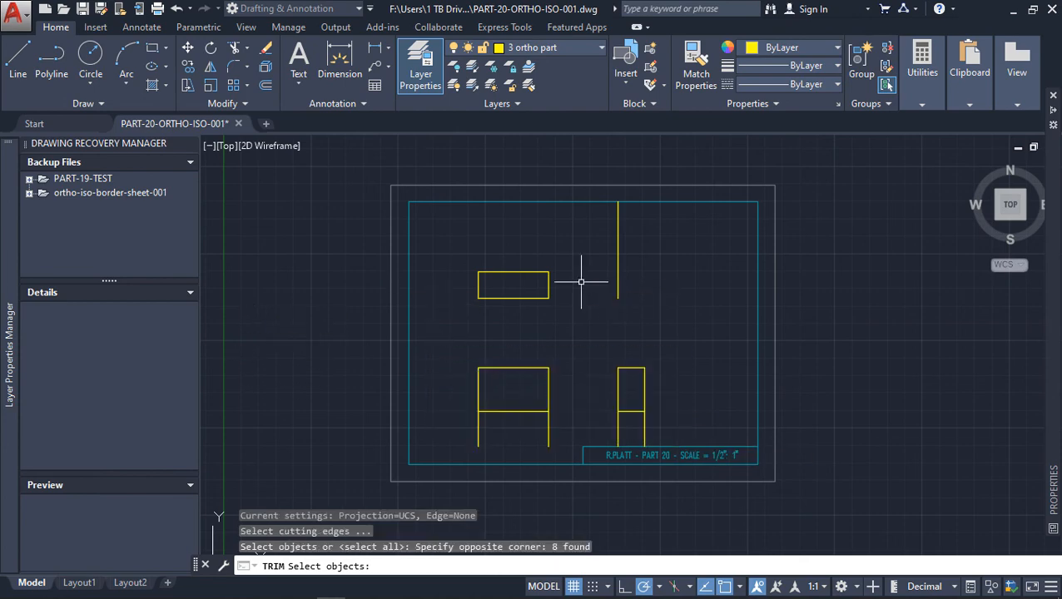
left_click(681, 448)
left_click(416, 318)
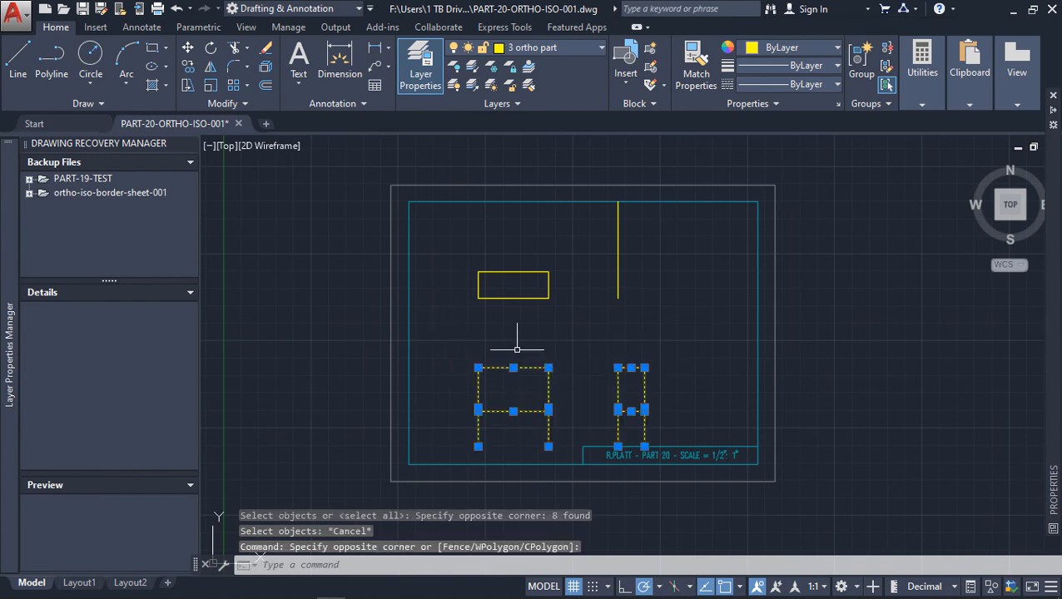
type("TRIM")
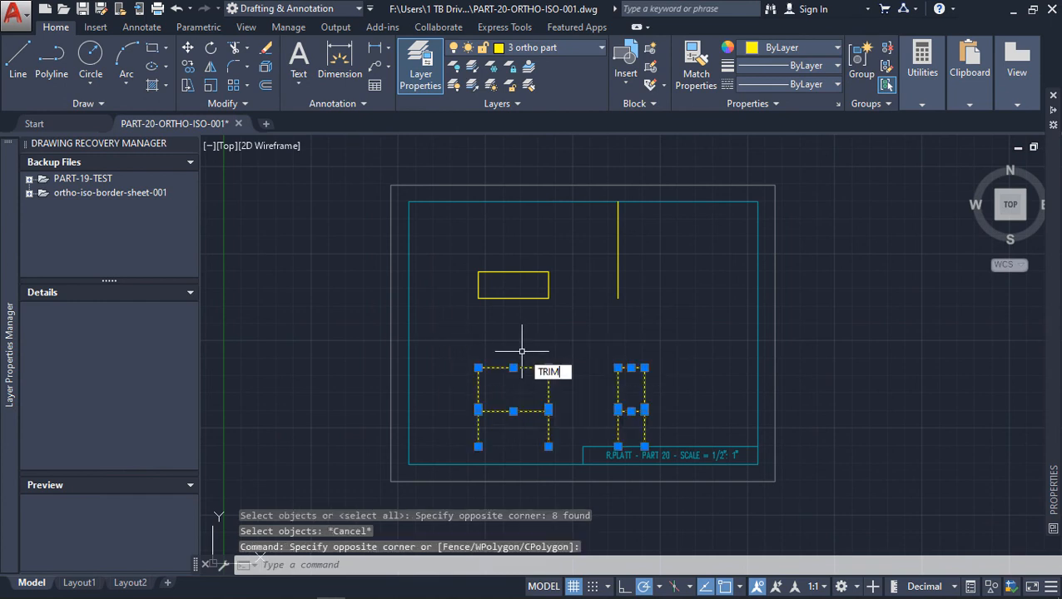
key("Return")
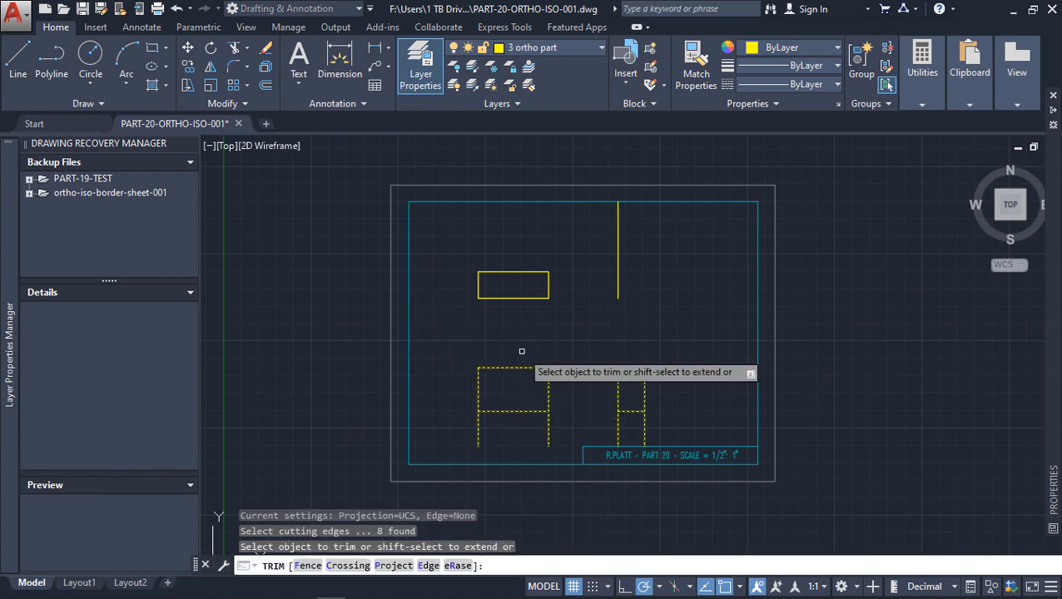
Step: Trim the four overhanging vertical line ends below the front and side views, using both views' own lines as cutting edges
left_click(664, 431)
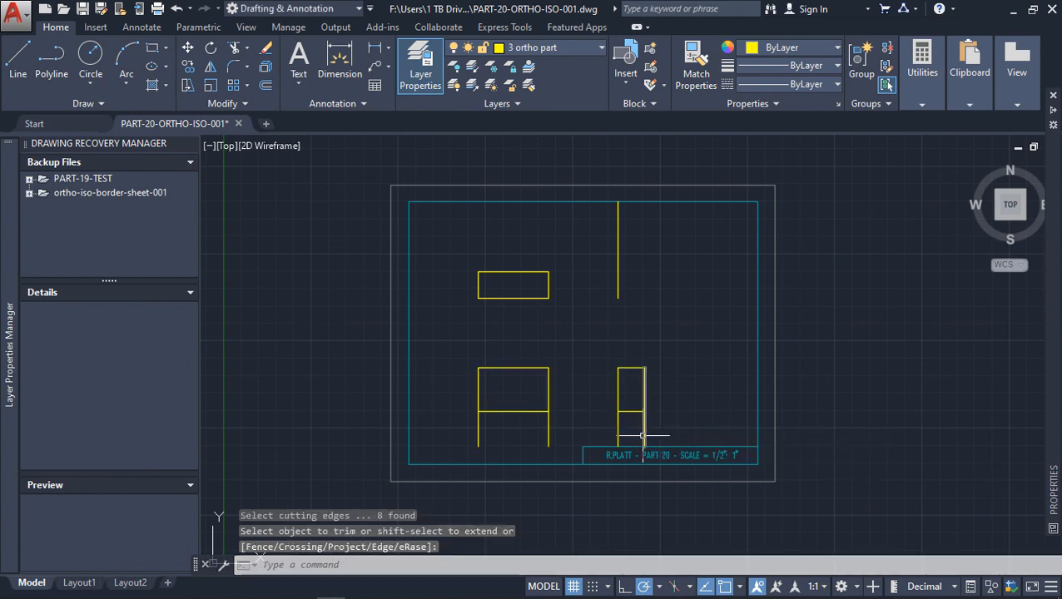
left_click(433, 331)
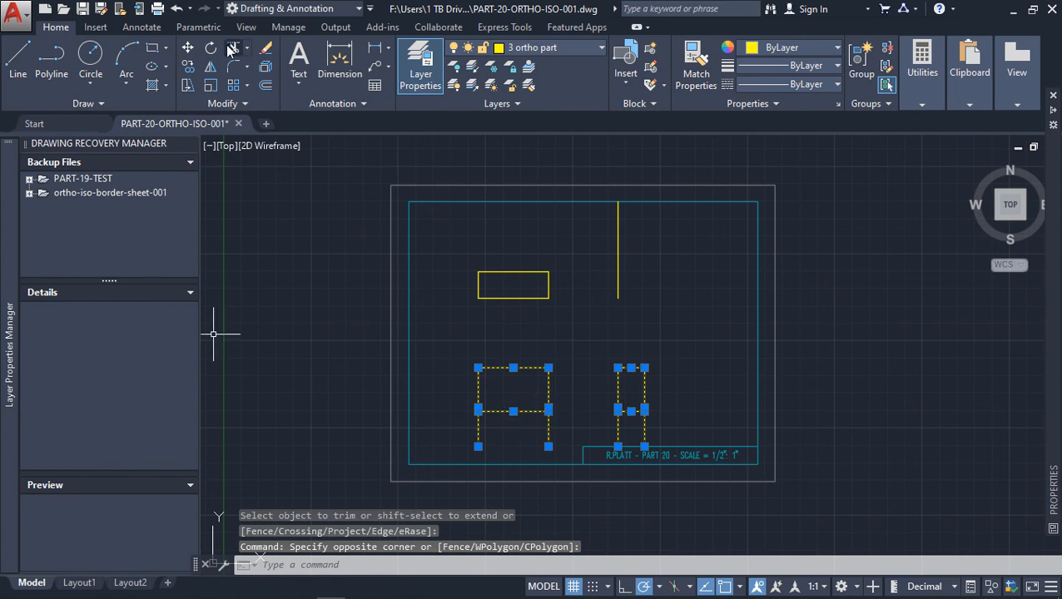
left_click(233, 48)
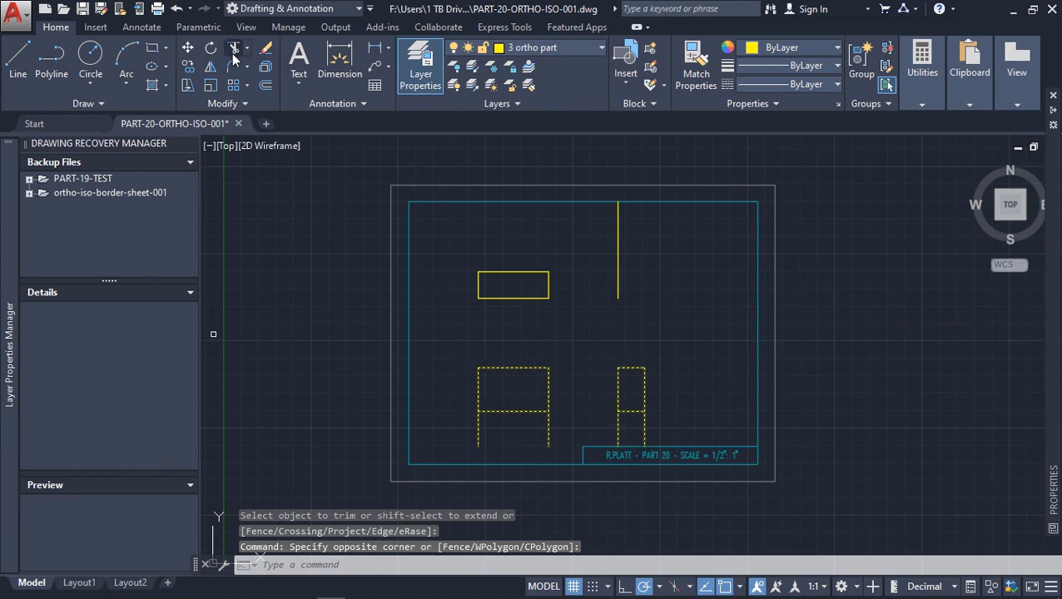
left_click(549, 422)
left_click(479, 426)
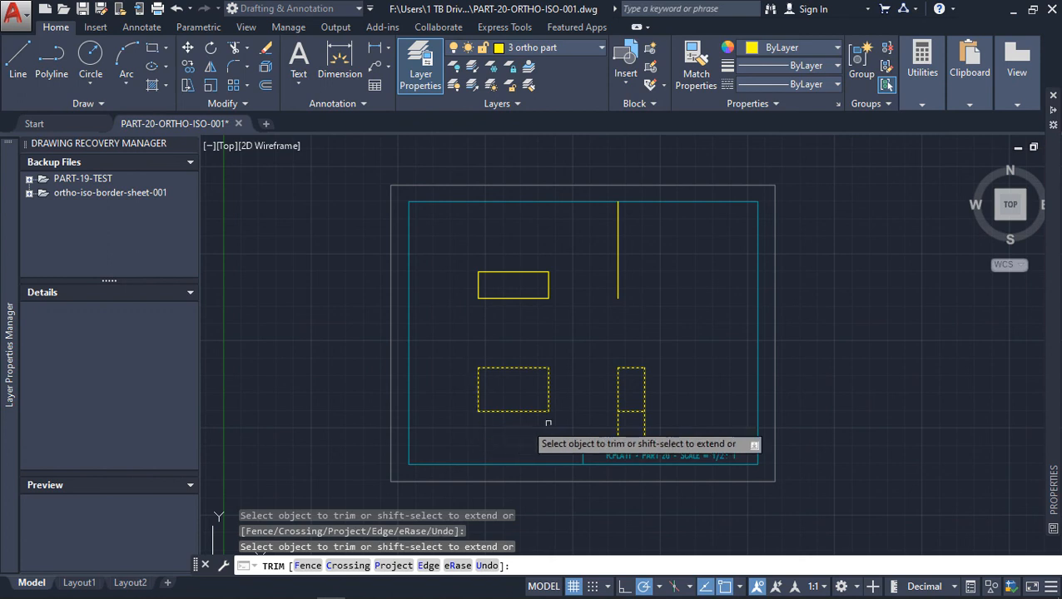
left_click(643, 422)
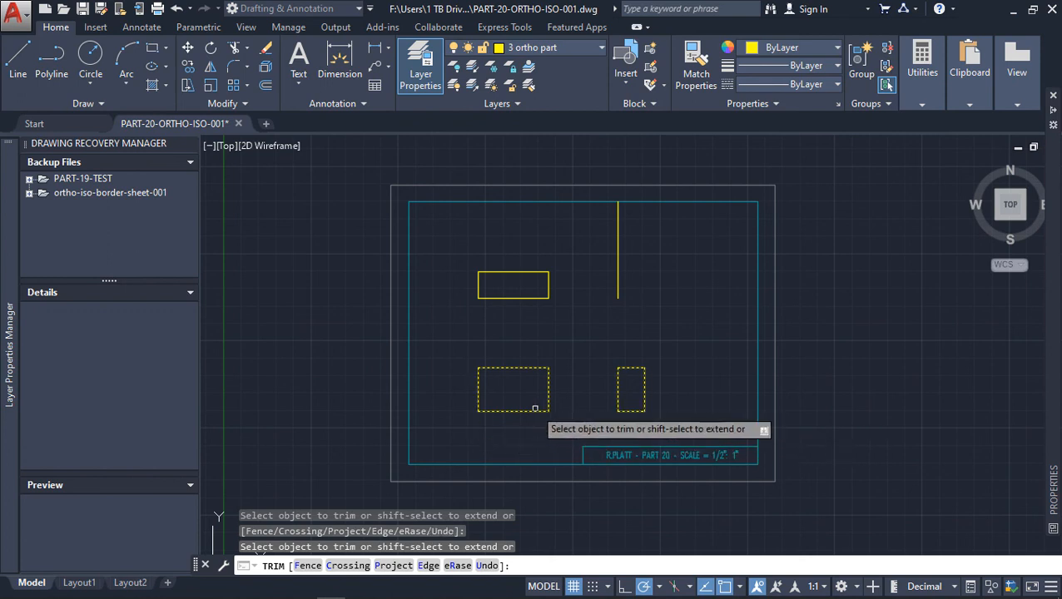
key("Escape")
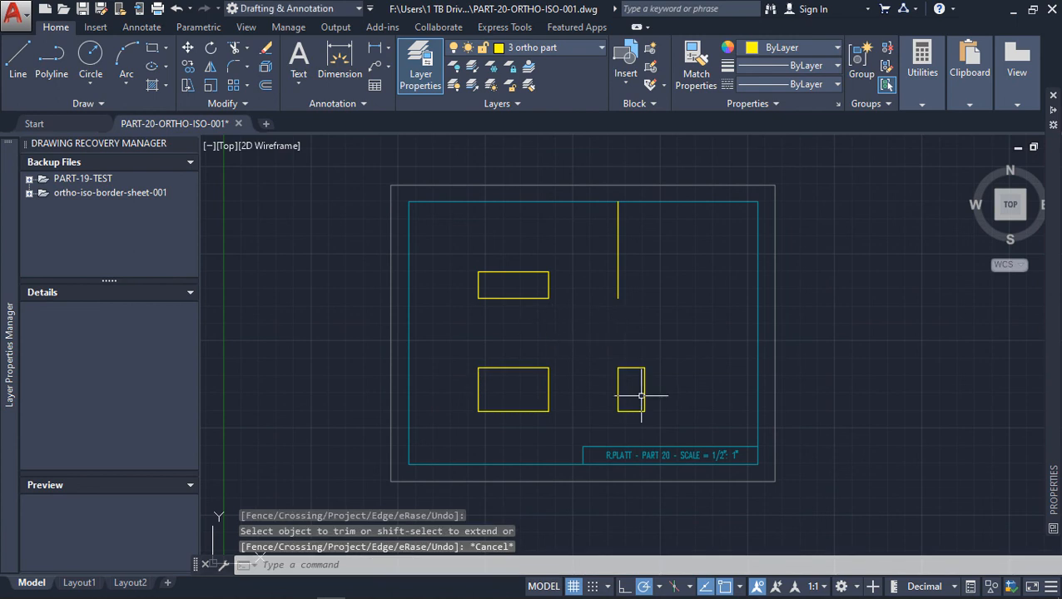